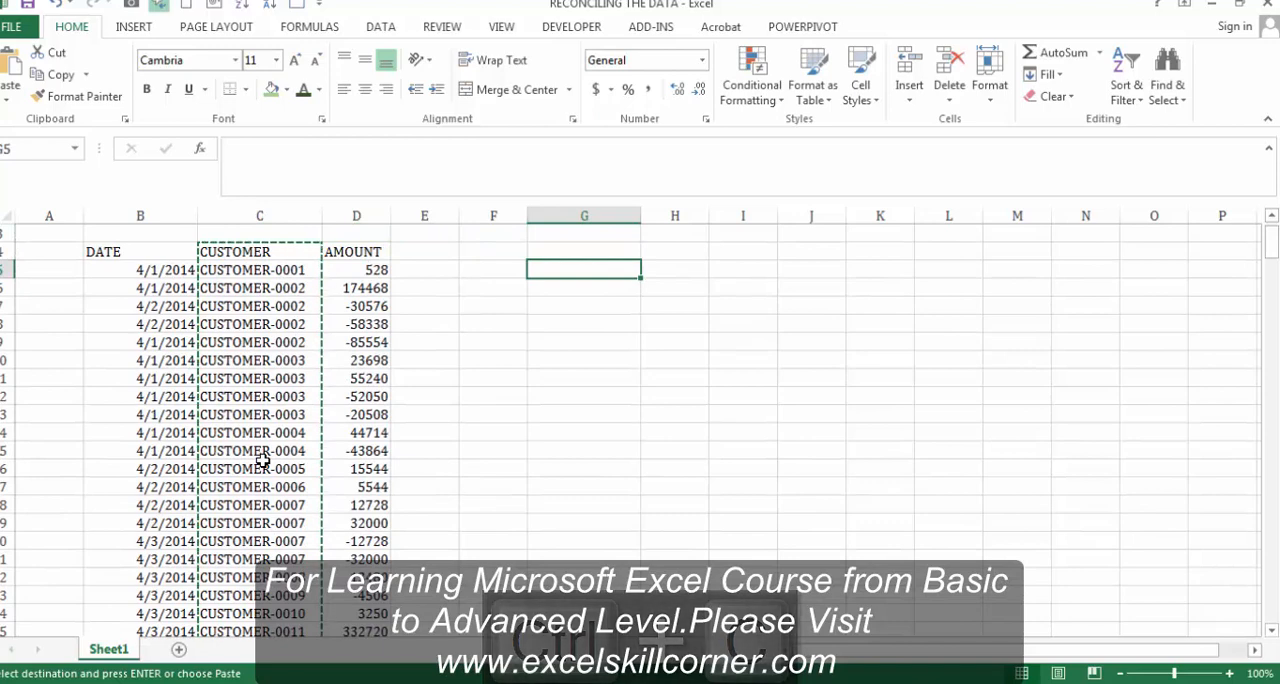
Step: Paste the copied customer column starting at G5 and remove its duplicate values
key("ctrl+v")
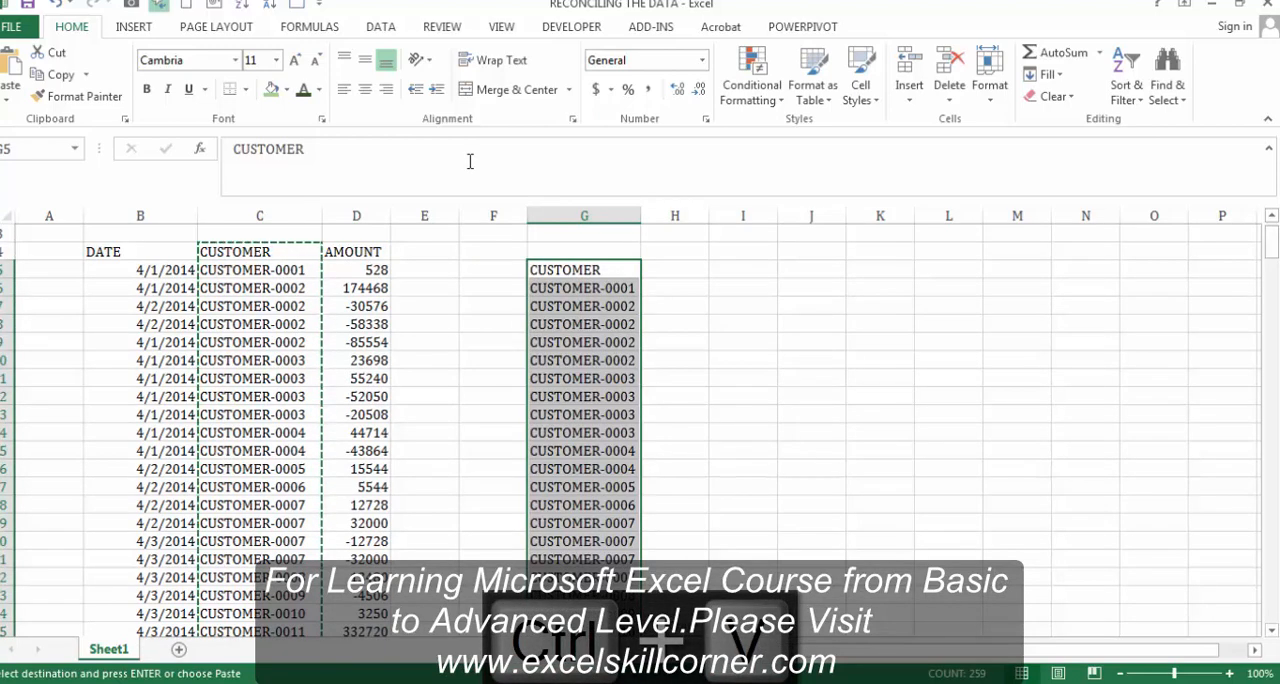
left_click(380, 27)
left_click(670, 64)
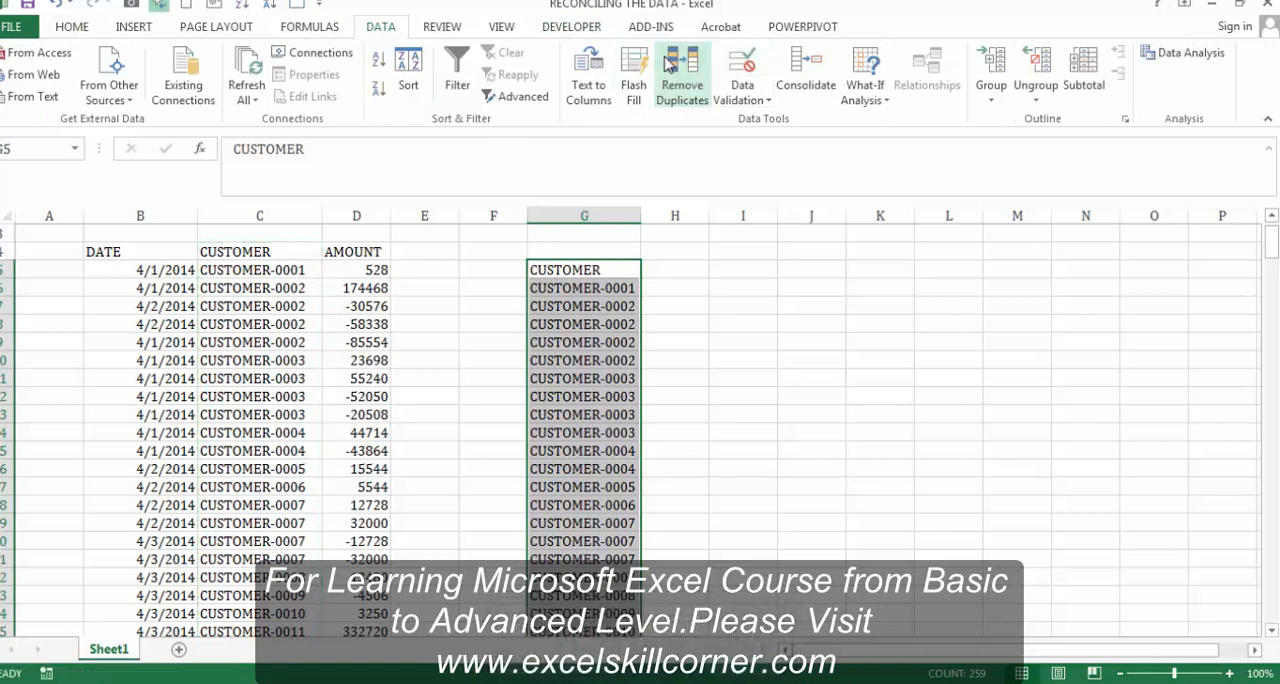
left_click(899, 402)
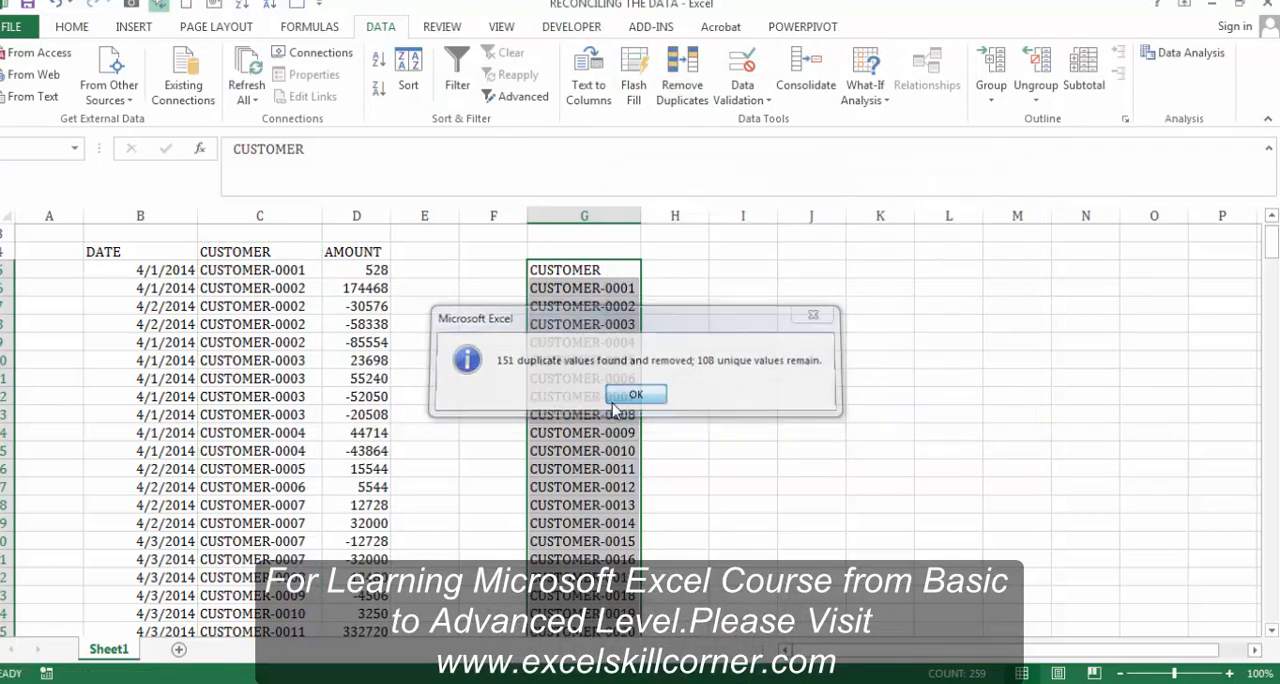
left_click(616, 399)
Step: Create named ranges from the top-row headers of the source table in columns B to D, starting at row 4
left_click(616, 306)
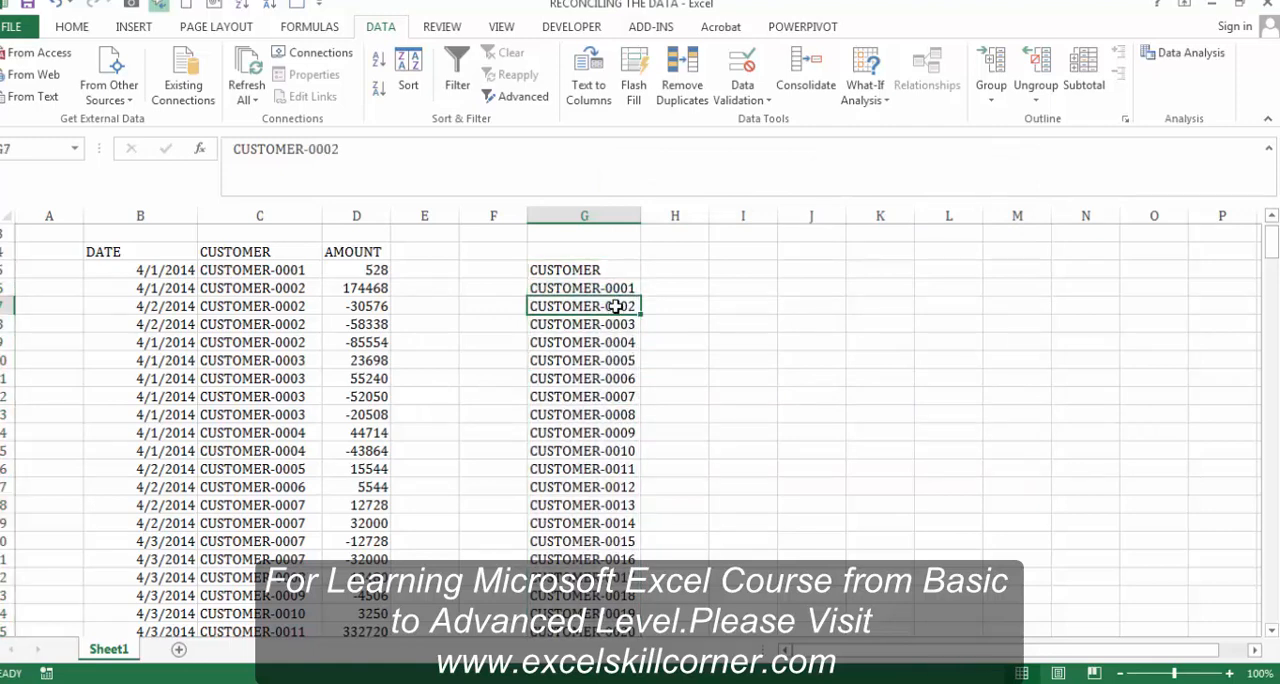
key("Up")
key("Up")
key("Up")
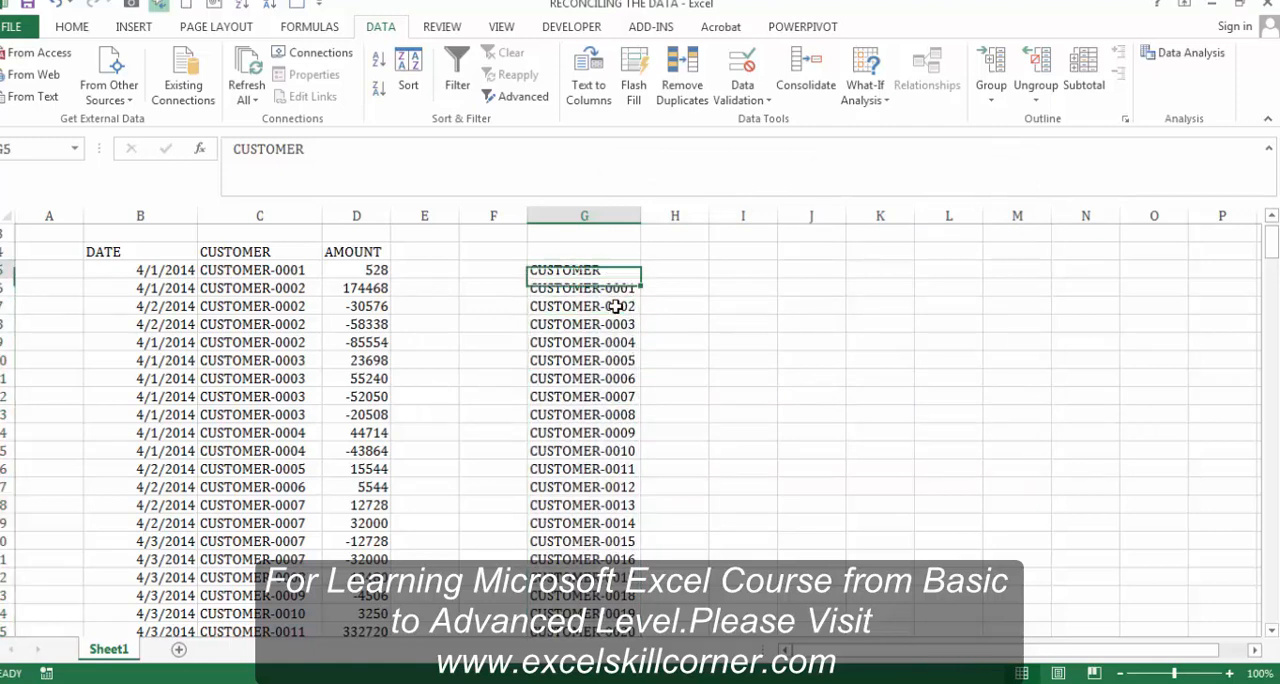
key("Left")
key("Left")
key("Left")
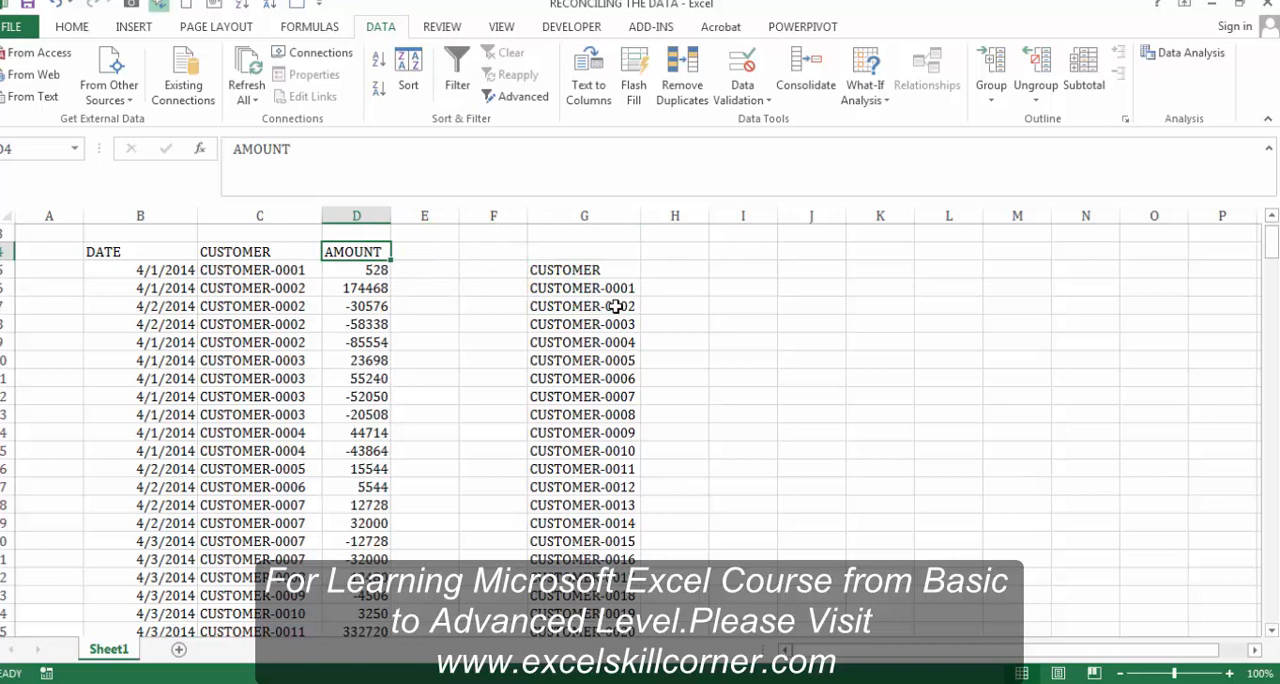
key("shift+Left")
key("shift+Left")
key("ctrl+shift+Down")
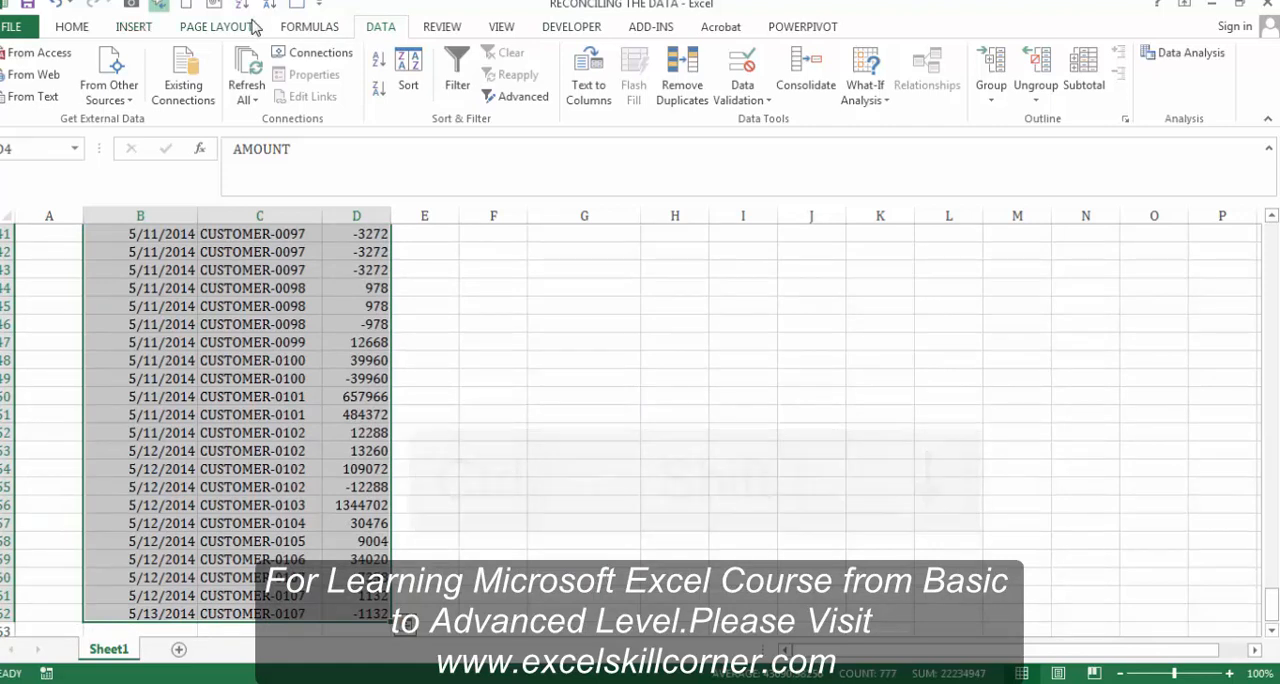
left_click(310, 27)
left_click(592, 96)
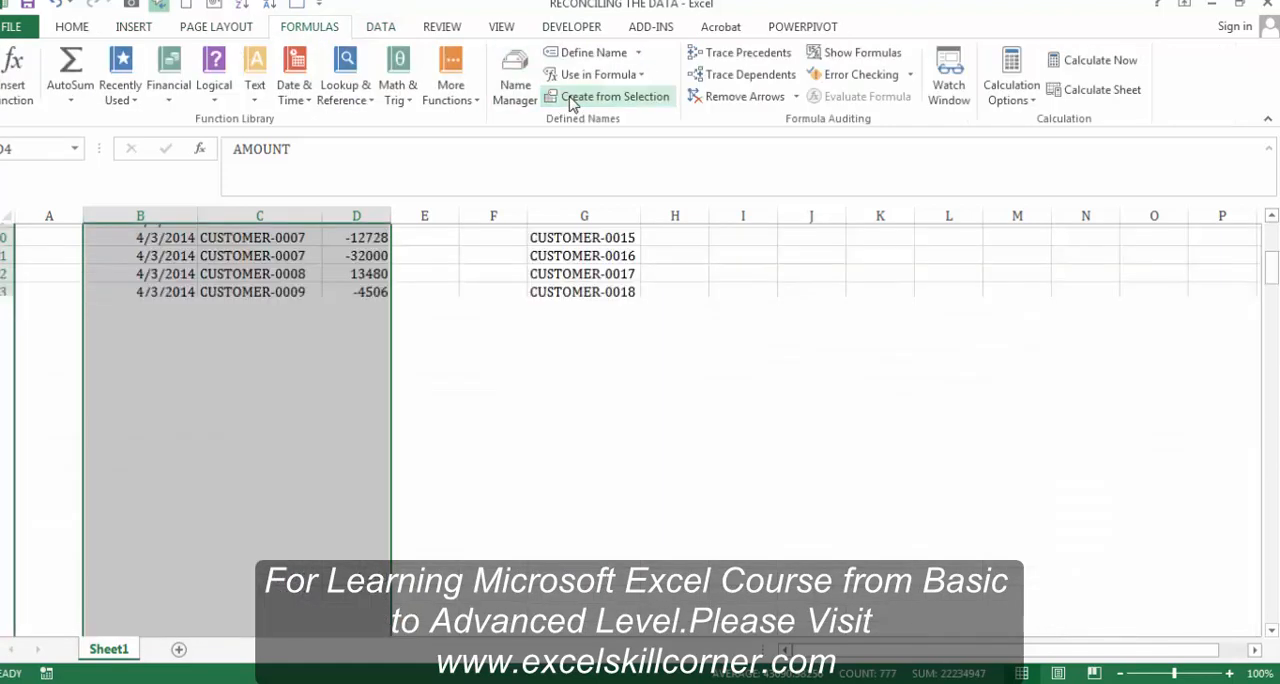
left_click(728, 274)
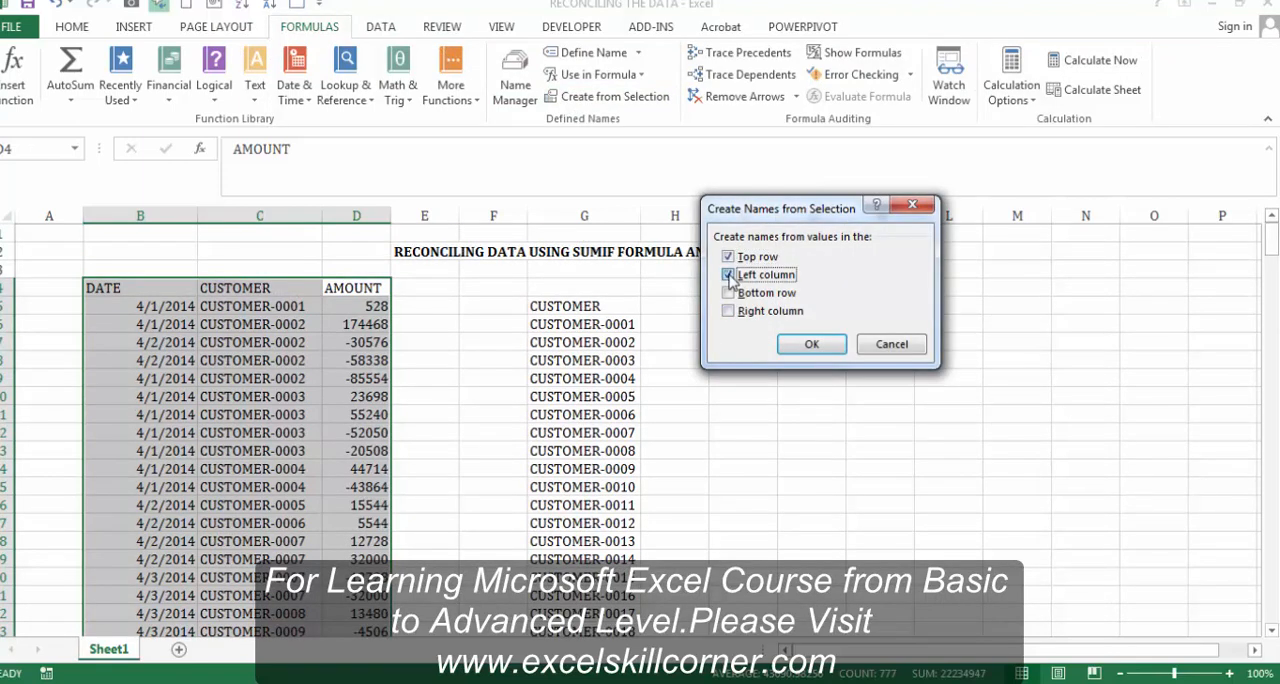
left_click(810, 344)
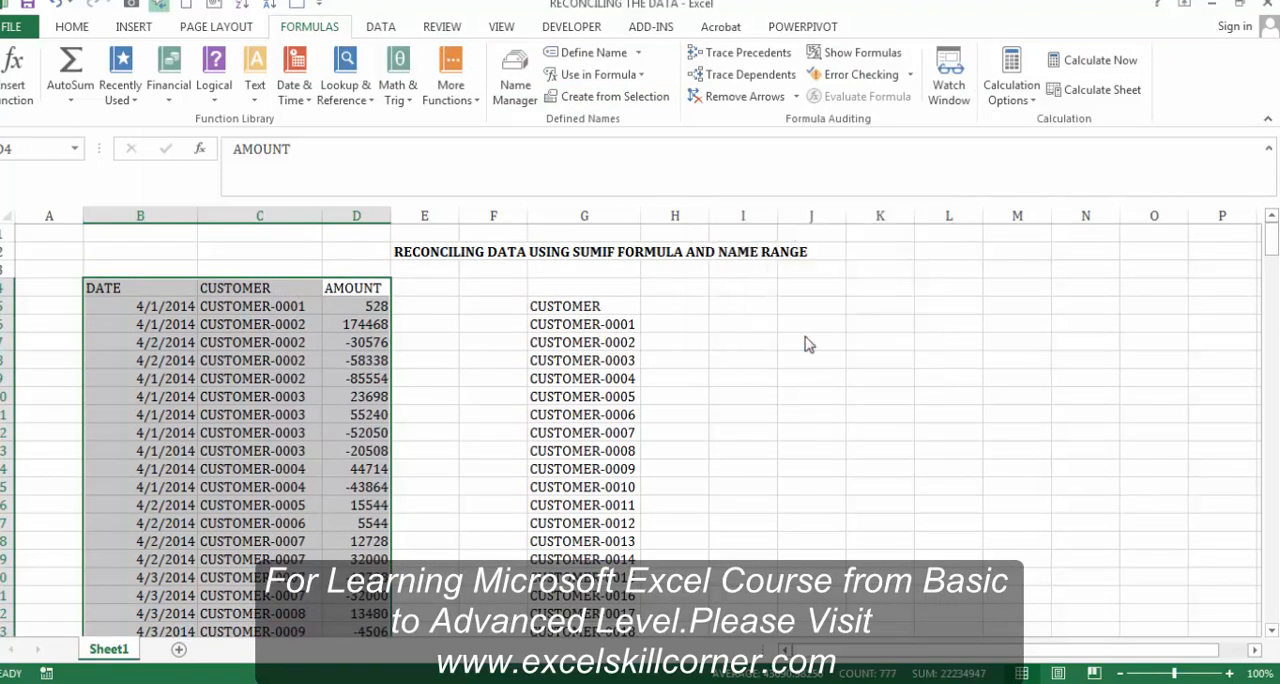
Step: Enter the heading AMOUNT in H5 beside the unique customer list's heading
left_click(690, 331)
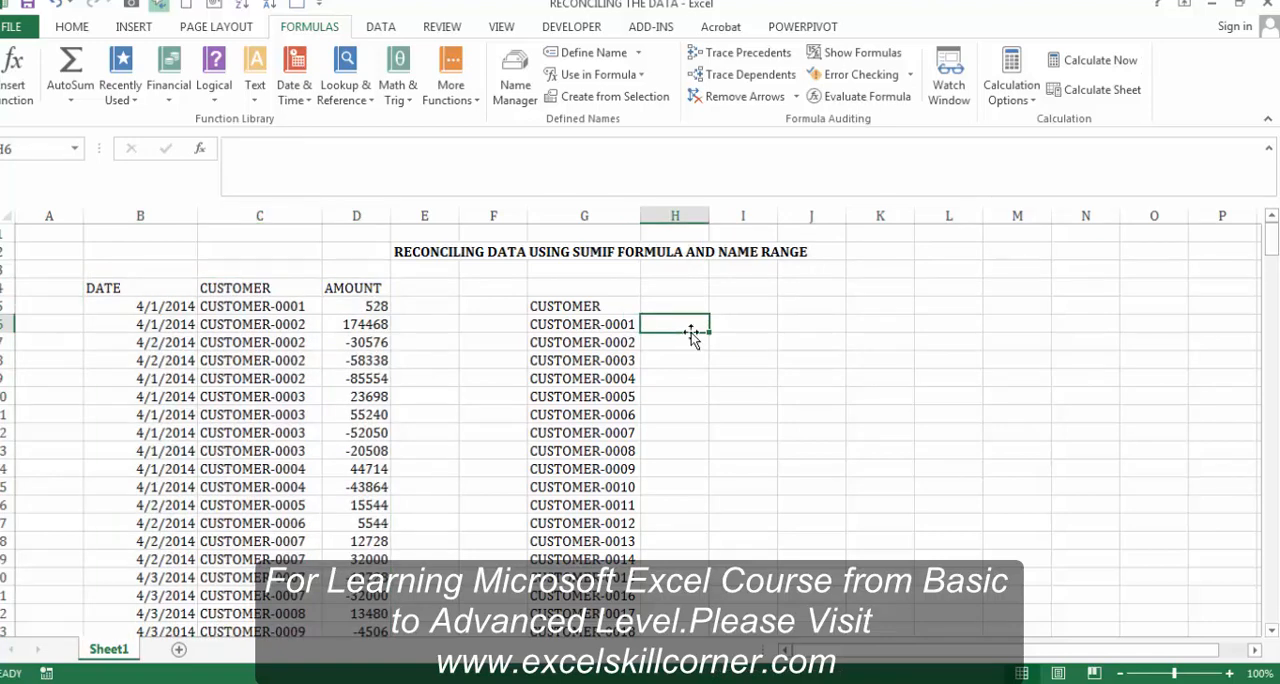
left_click(680, 306)
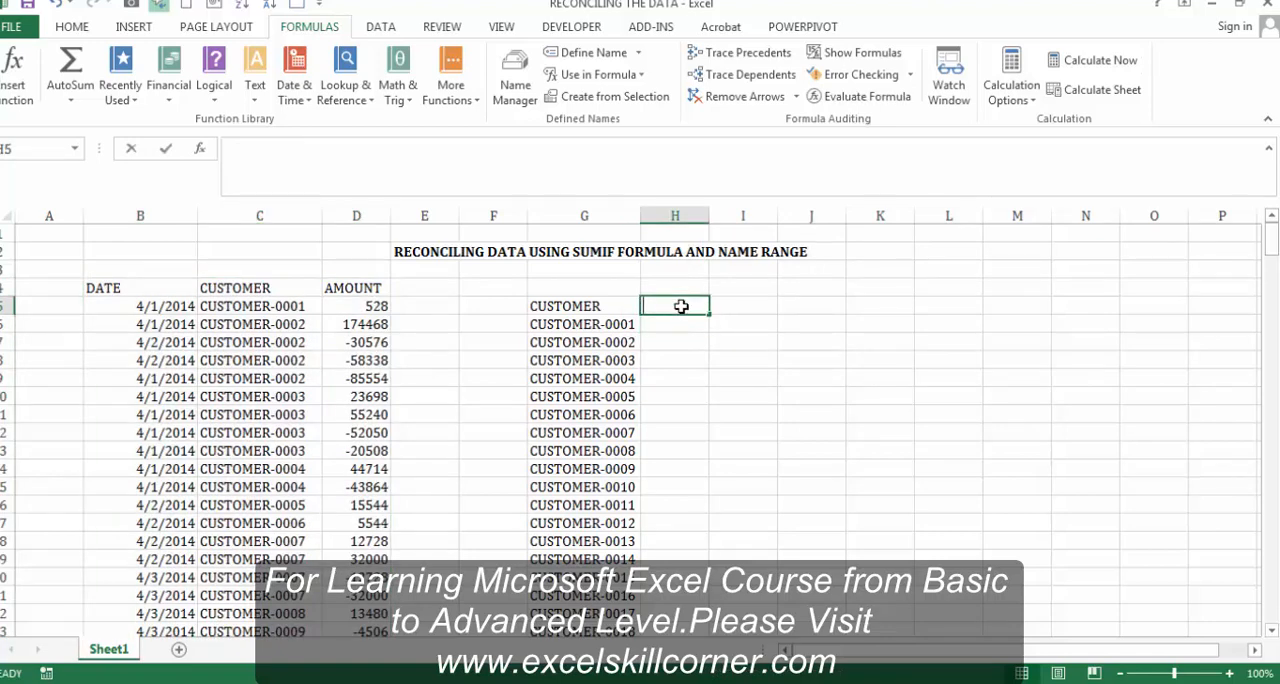
type("AMOUNT")
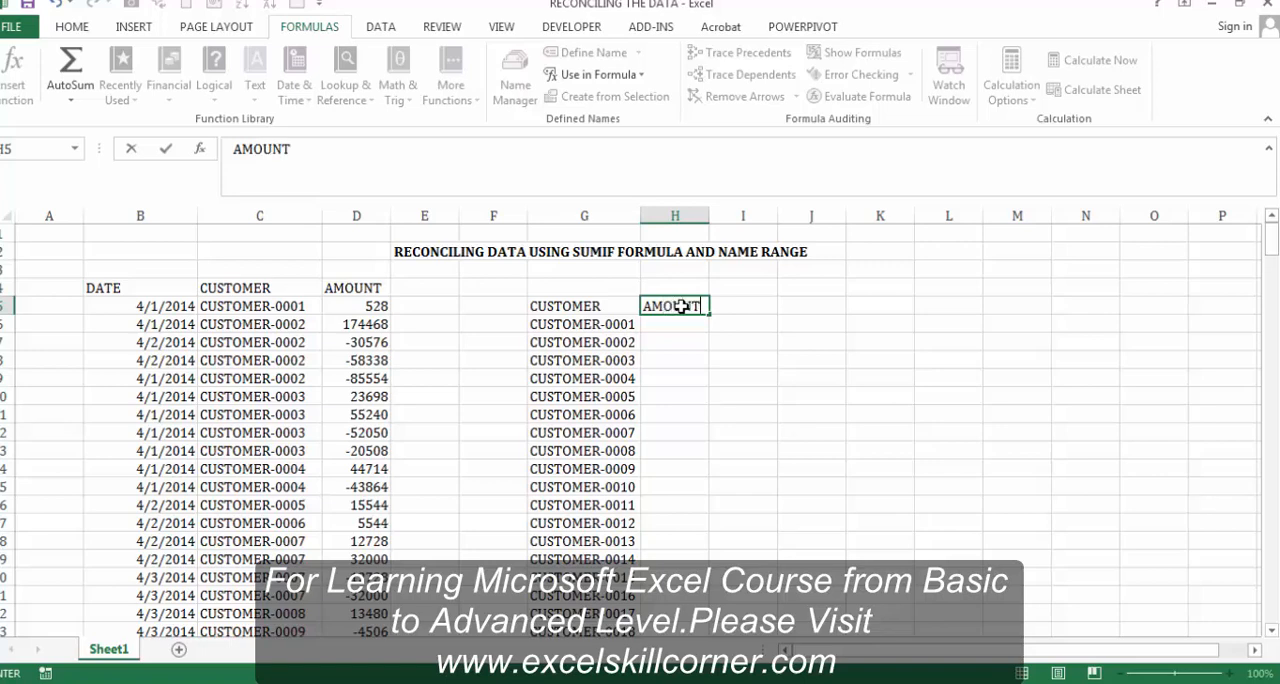
key("Return")
Step: Enter the formula +SUMIF(CUSTOMER,G6,AMOUNT) in H6 to total the first customer's amounts using the named ranges
type("+SUMIF(CUS")
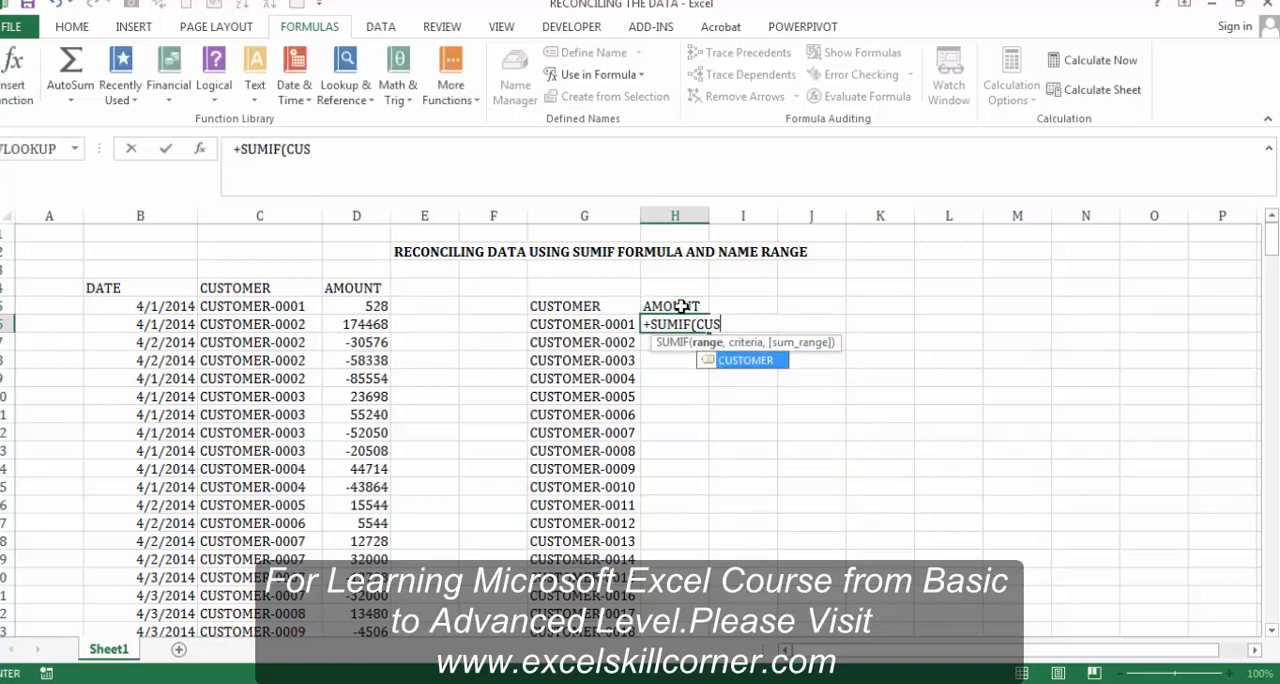
double_click(763, 362)
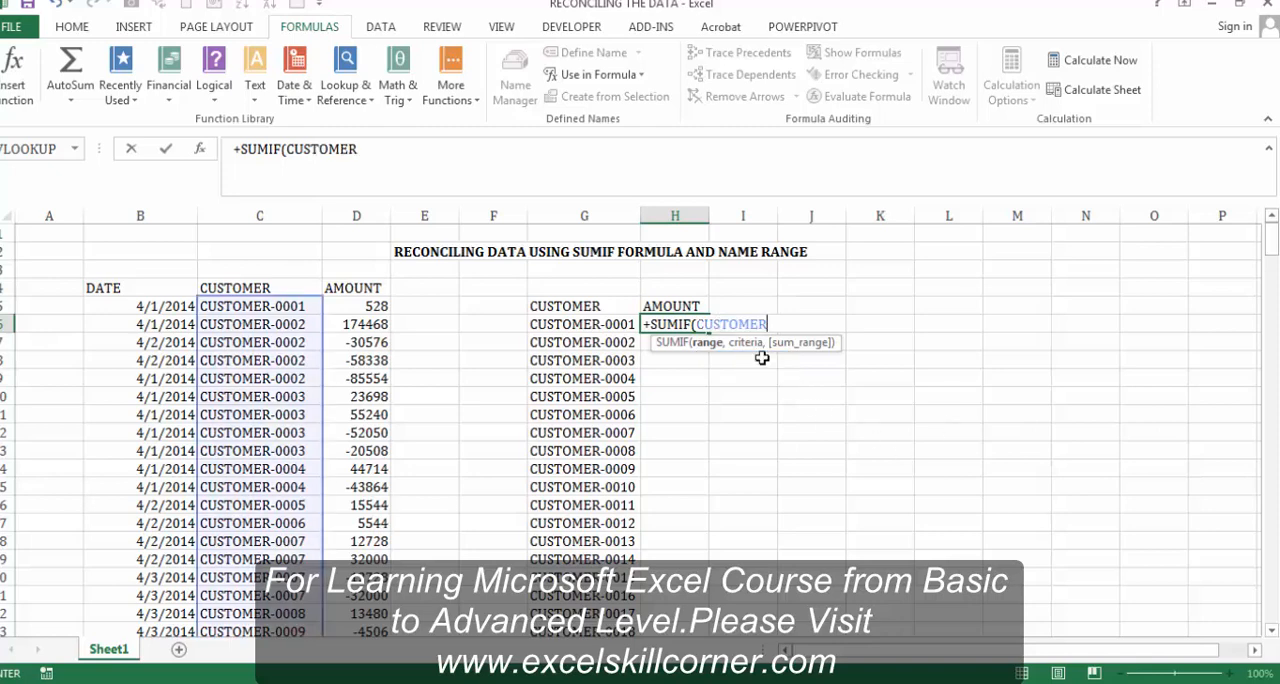
type(",")
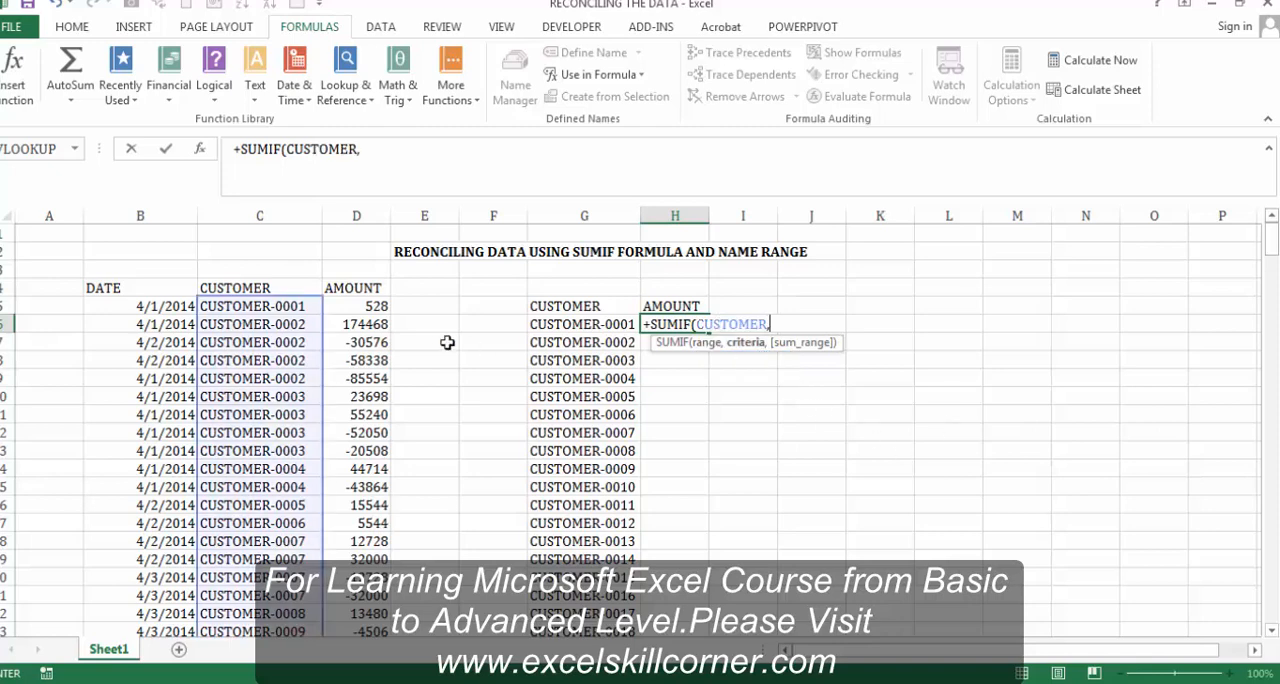
left_click(556, 330)
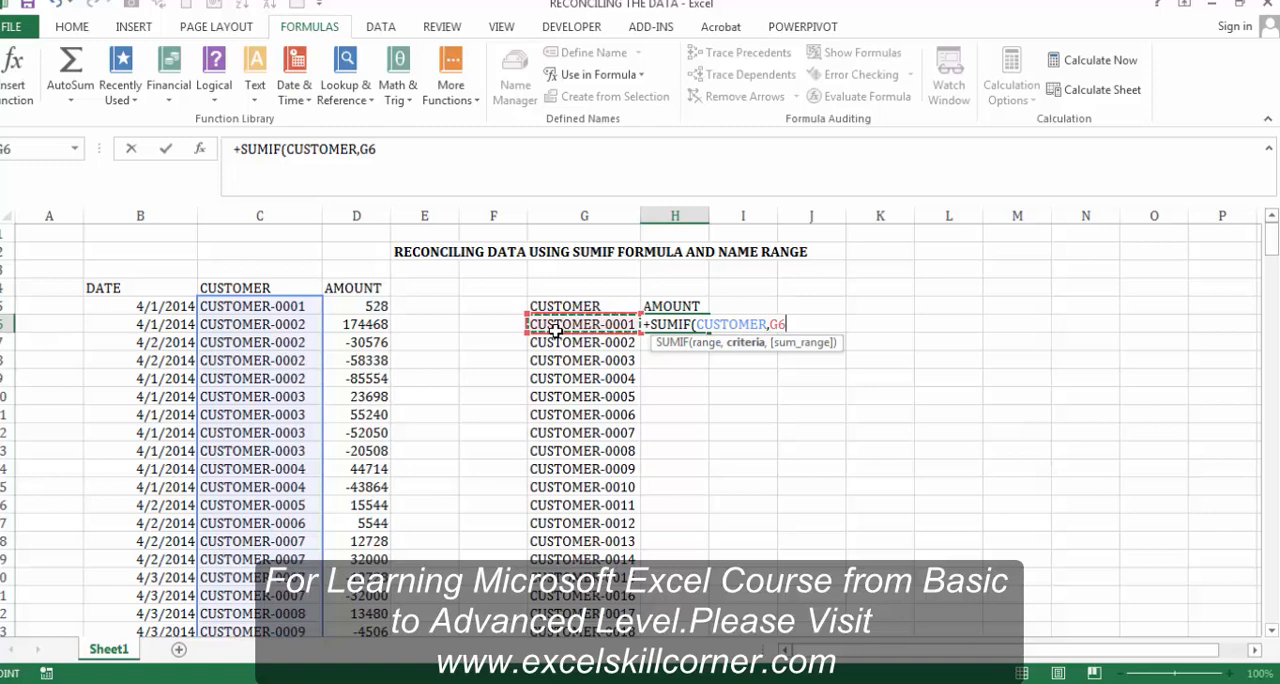
type(",")
type("AMOU")
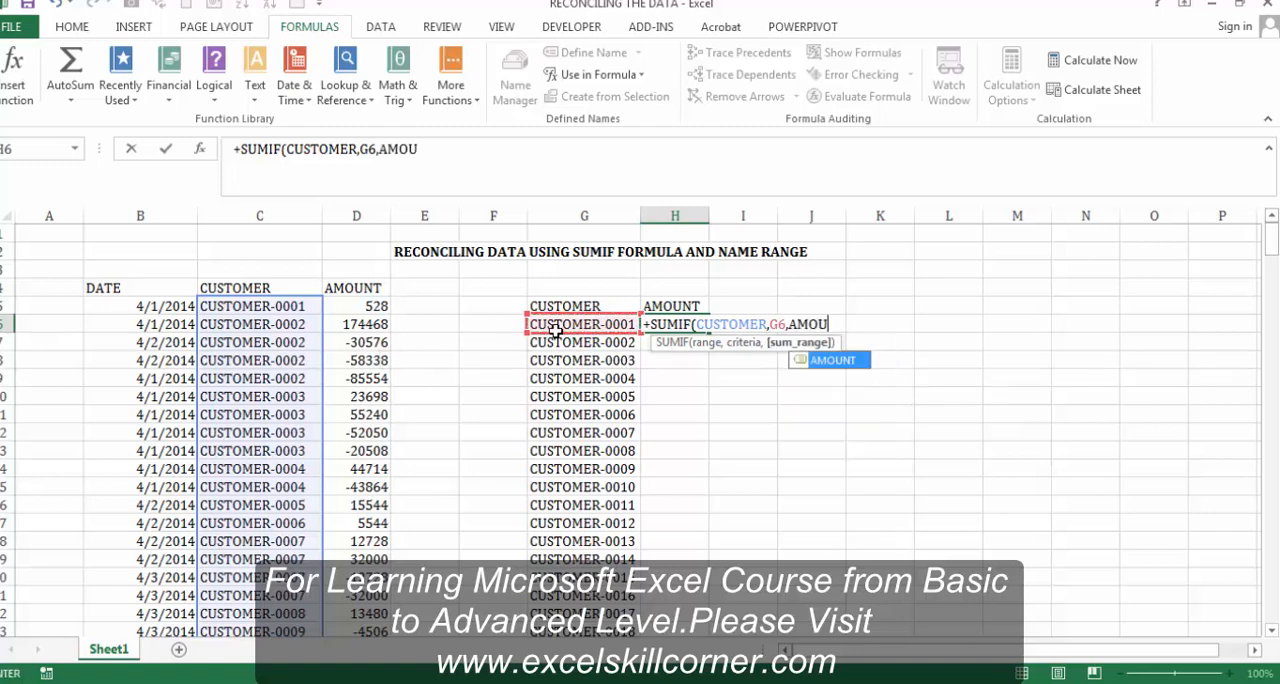
type("NT)")
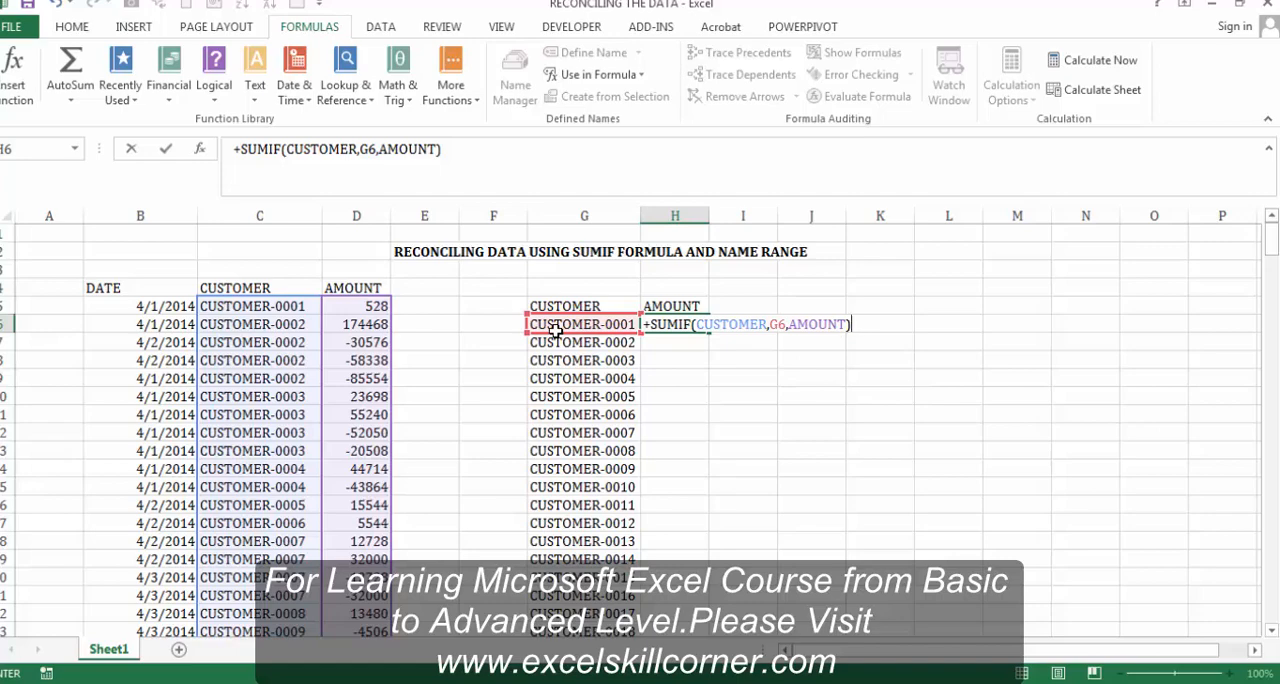
key("Return")
Step: Fill the SUMIF formula down column H to row 112, alongside the last customer in the unique list
left_click(556, 332)
key("ctrl+Down")
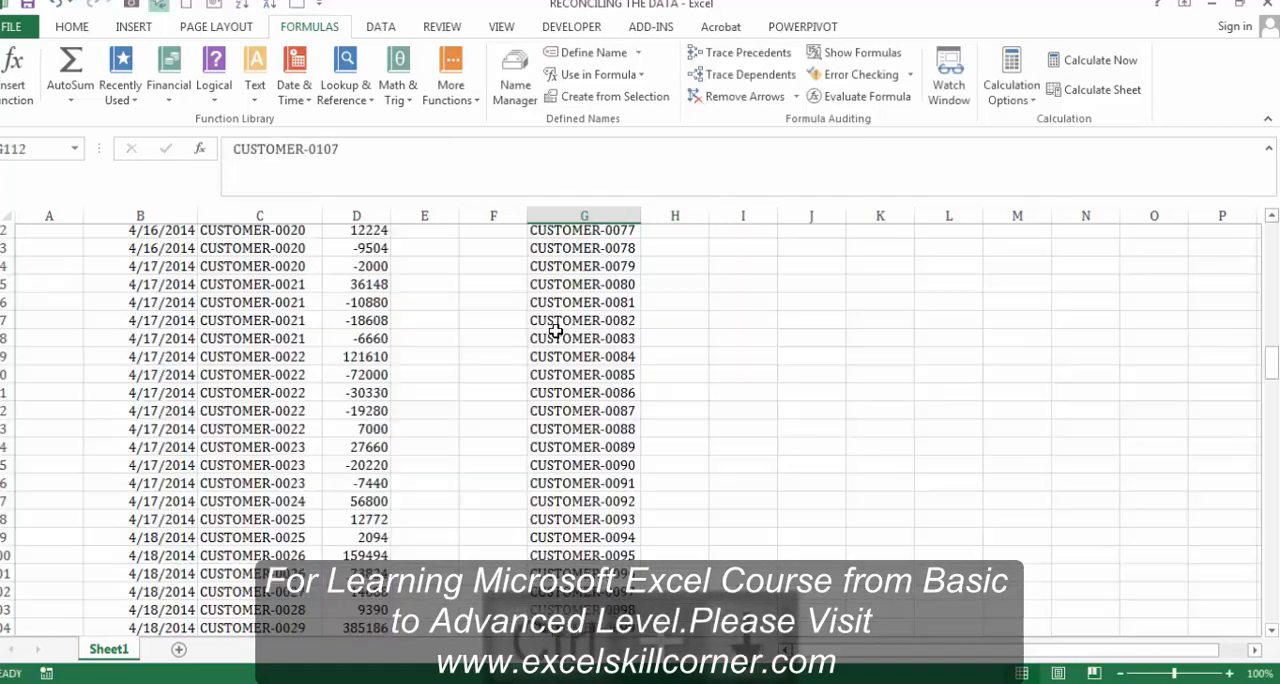
key("Right")
key("ctrl+shift+Up")
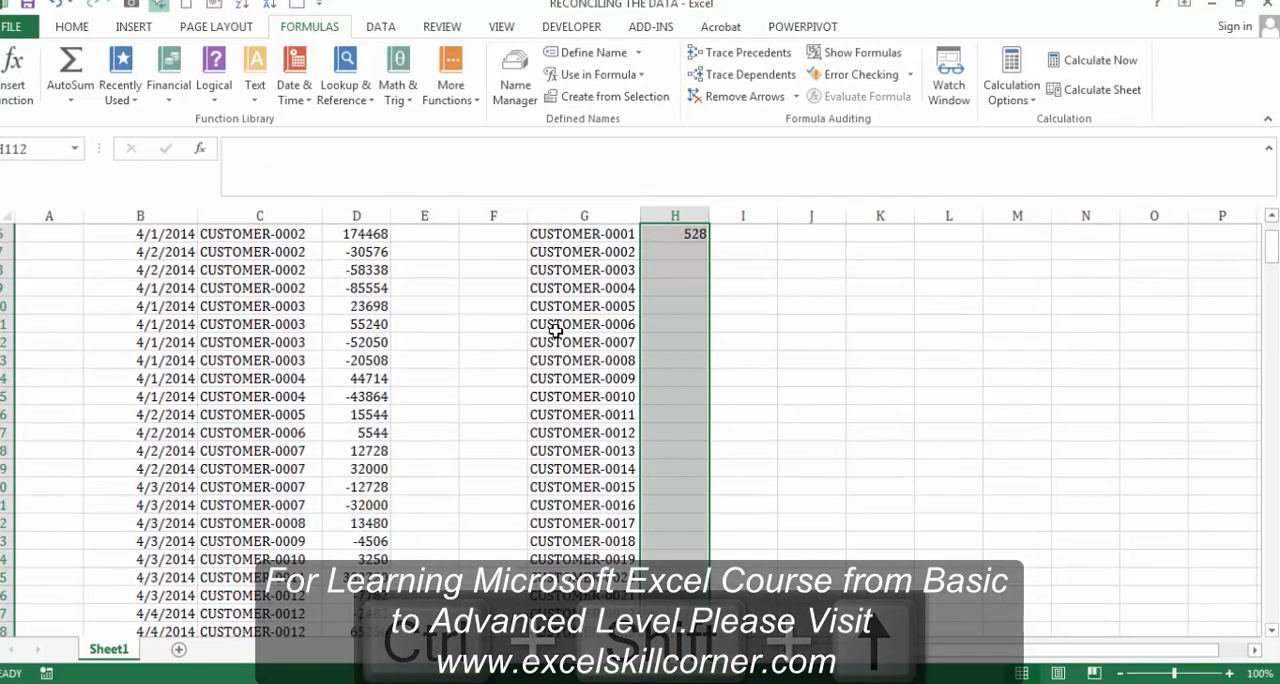
key("ctrl+d")
Step: Review the calculated customer totals and their SUMIF formulas in column H from the end of the list back to its start
key("Up")
key("Up")
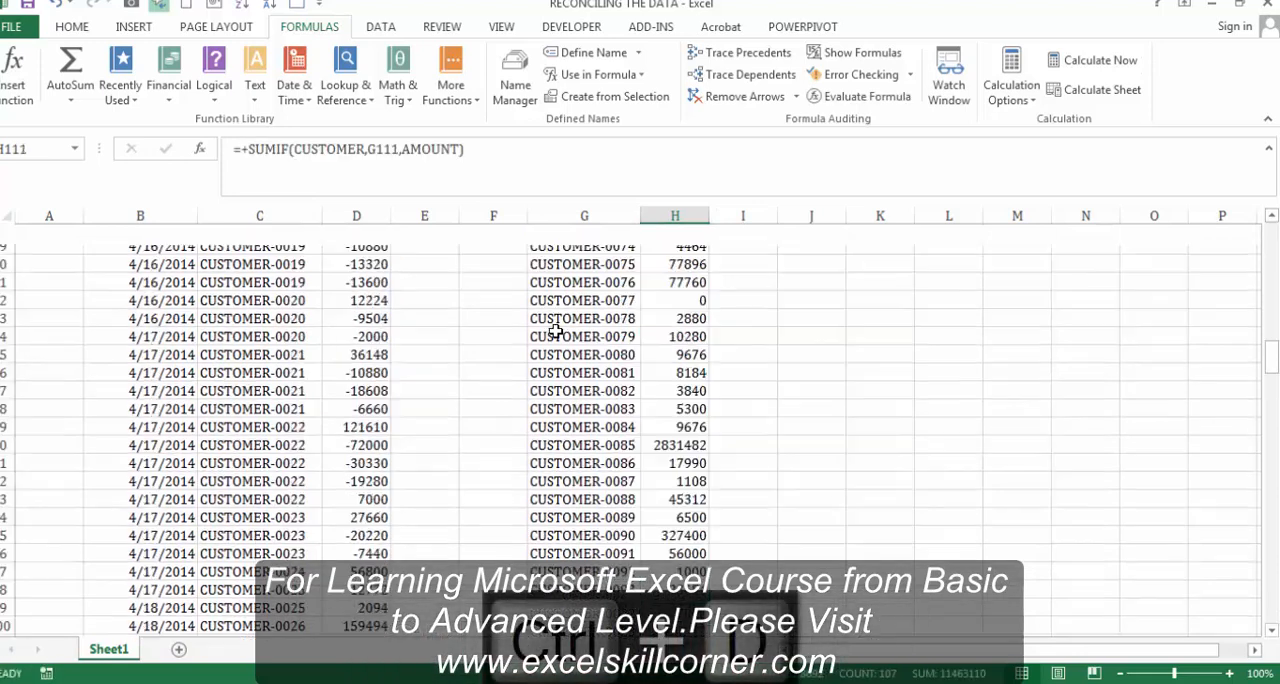
key("Up")
key("Up")
key("Up")
key("Up")
key("Up")
key("Up")
key("Up")
key("Up")
key("Up")
key("Up")
key("Up")
key("Up")
key("Up")
key("Up")
key("Up")
key("Up")
key("Up")
key("Up")
key("Up")
key("Up")
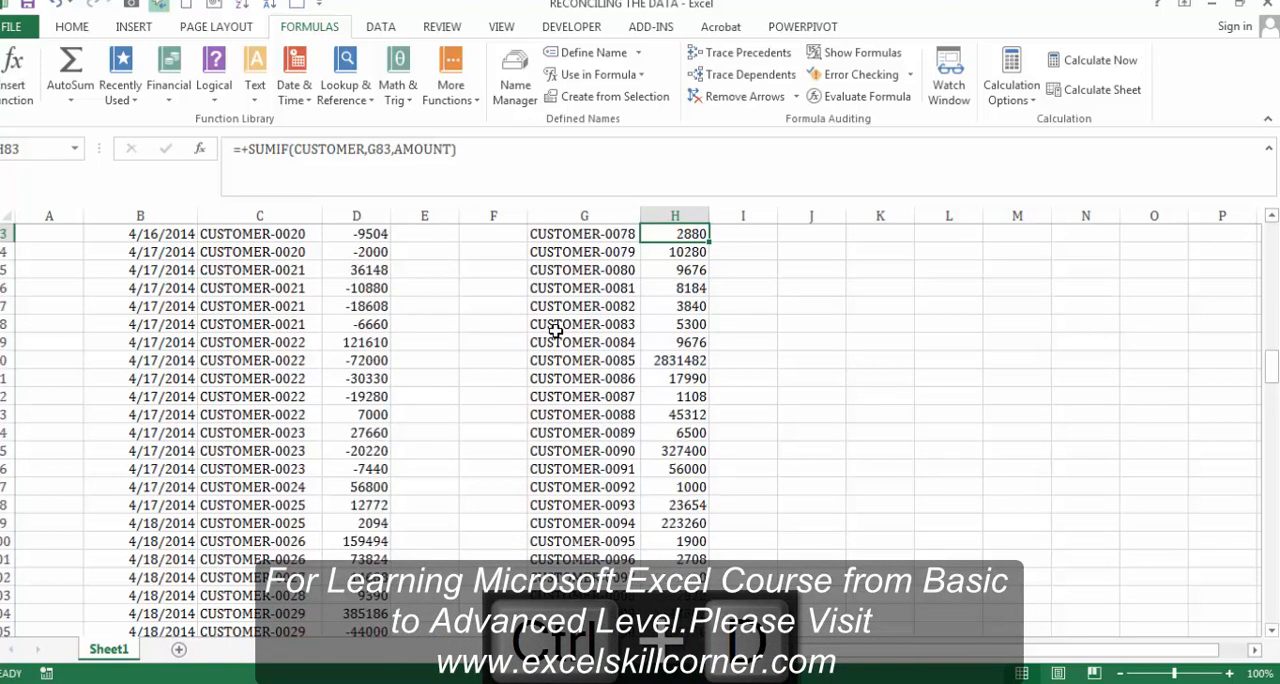
key("Up")
key("Up")
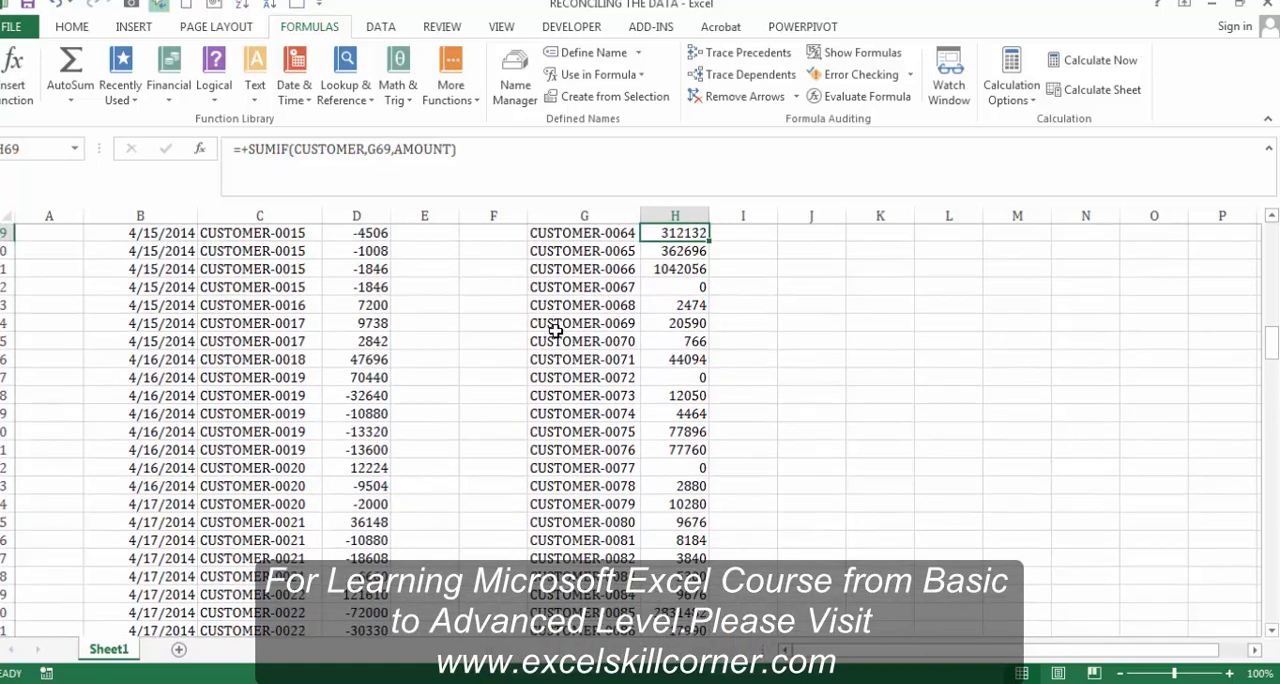
key("ctrl+Up")
key("Down")
key("Down")
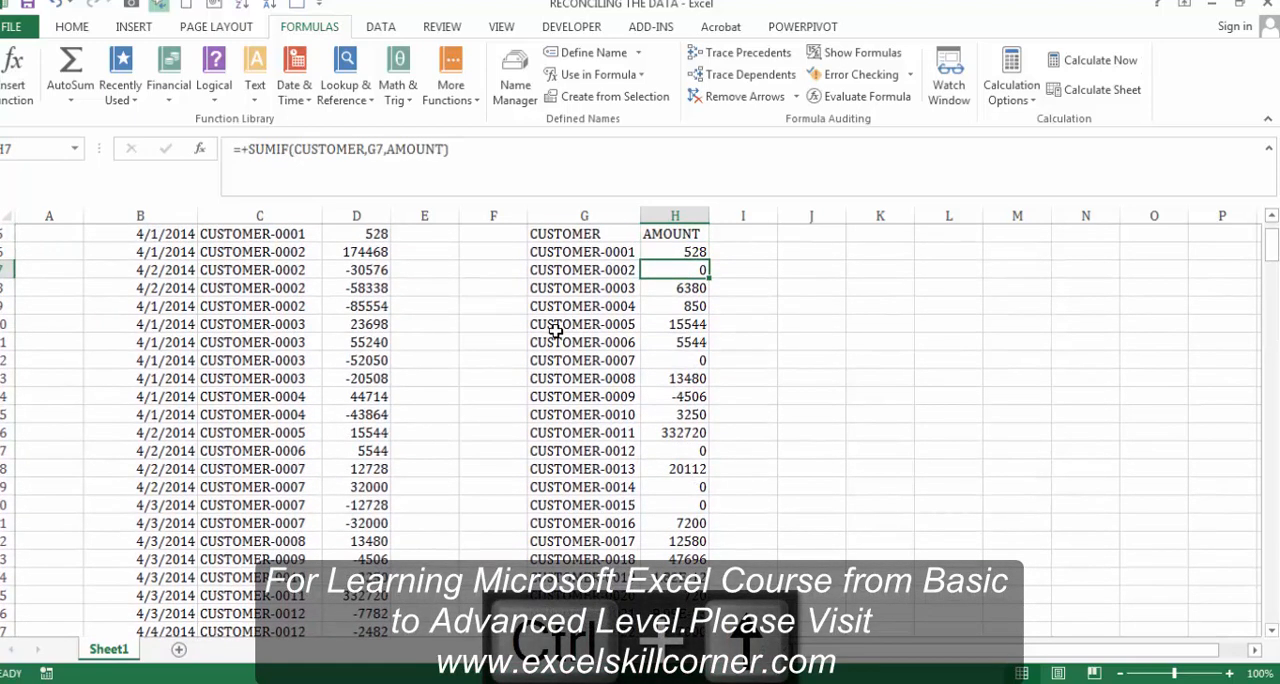
Step: Compare the sum of the second customer's source amounts in D6:D9 with the total in H7
key("Left")
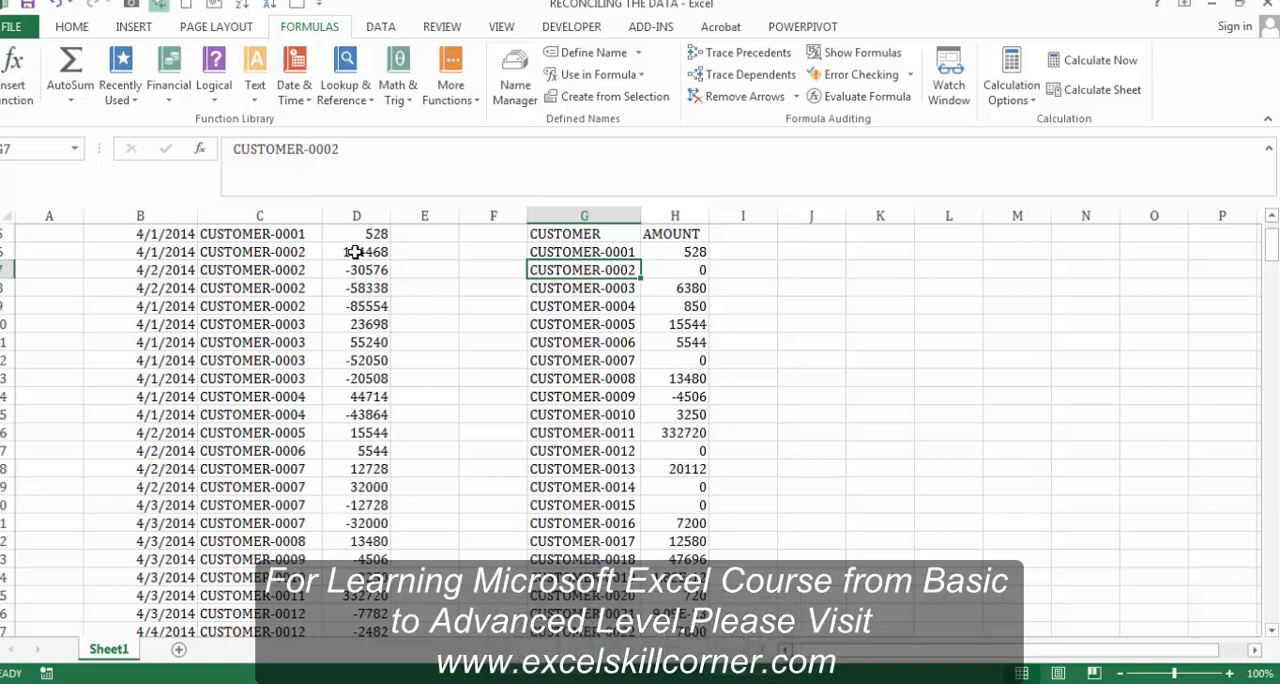
left_click_drag(355, 252, 355, 300)
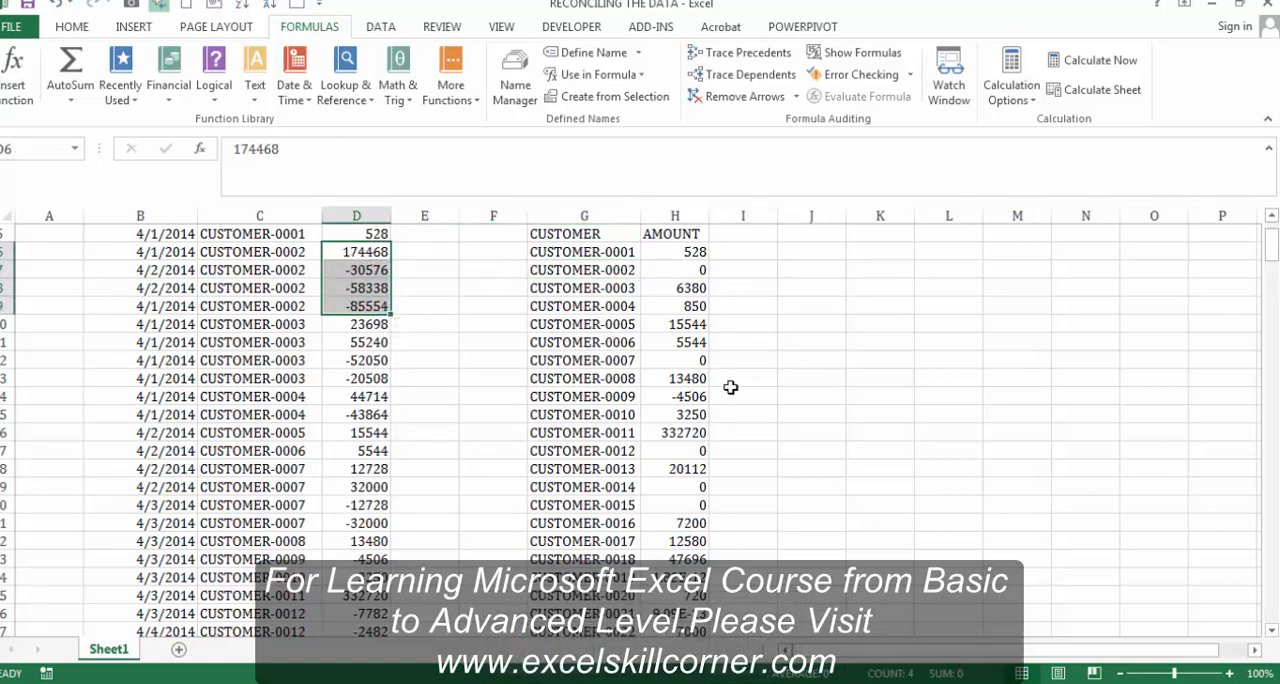
left_click(690, 272)
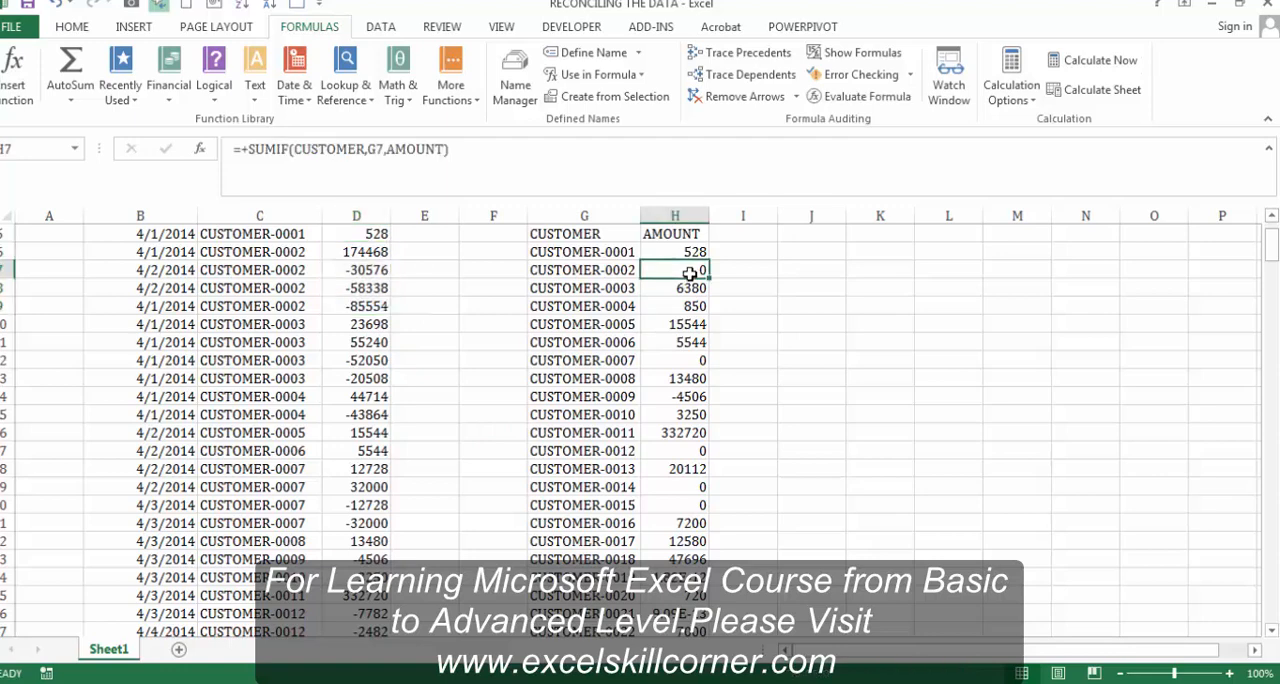
Step: Examine the SUMIF totals in the first rows of column H, from H6 onward
key("Up")
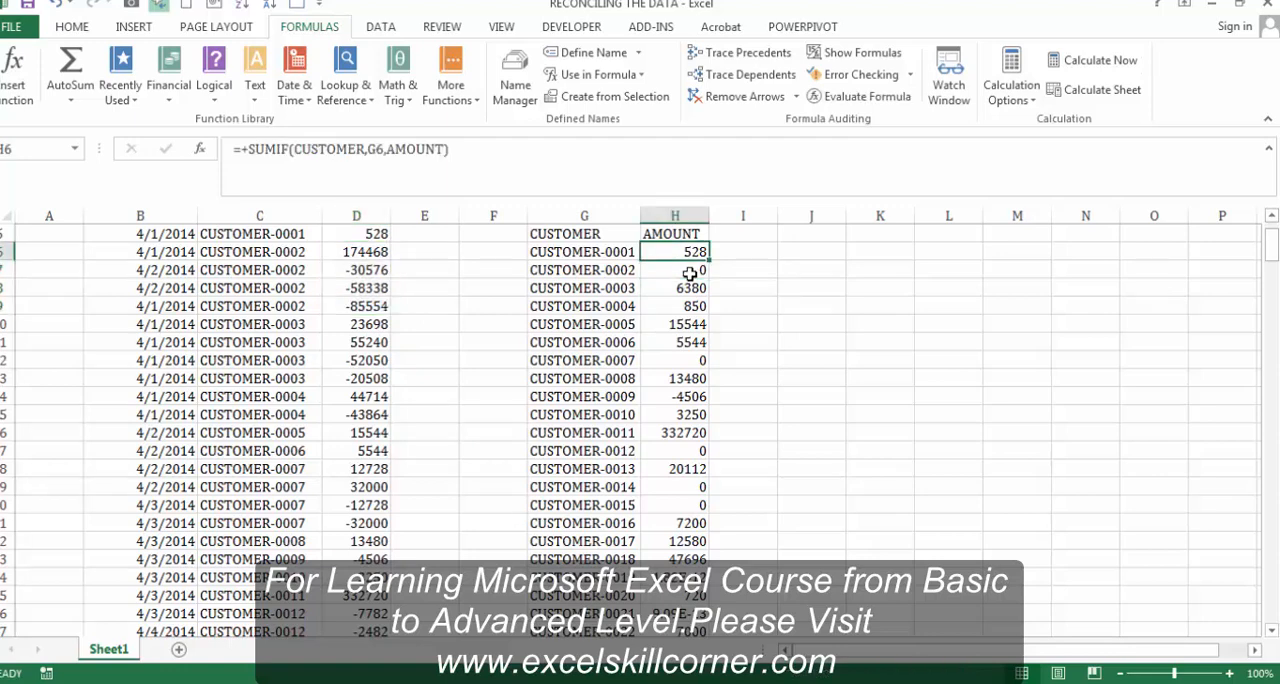
key("Down")
key("Down")
key("Down")
key("Down")
key("Down")
key("Down")
key("Down")
key("Down")
key("Down")
key("Down")
key("Down")
key("Down")
key("Down")
key("Down")
key("Down")
key("Down")
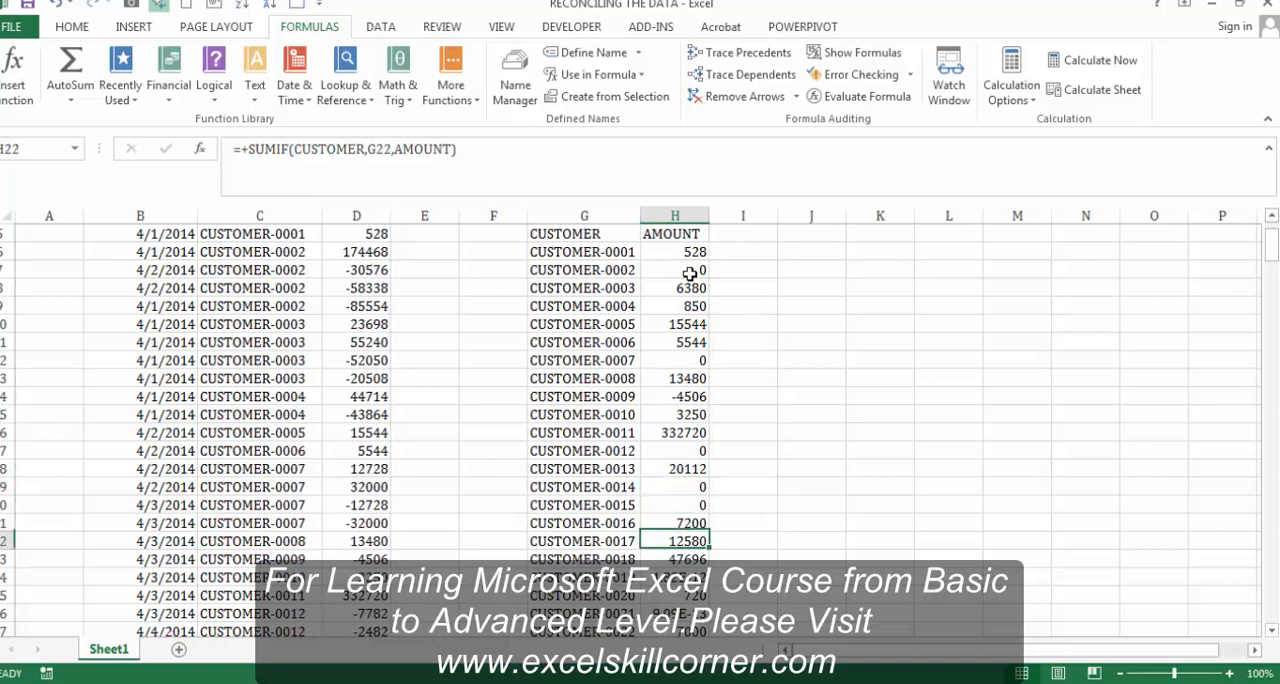
key("Down")
key("Down")
key("Up")
key("Up")
key("Up")
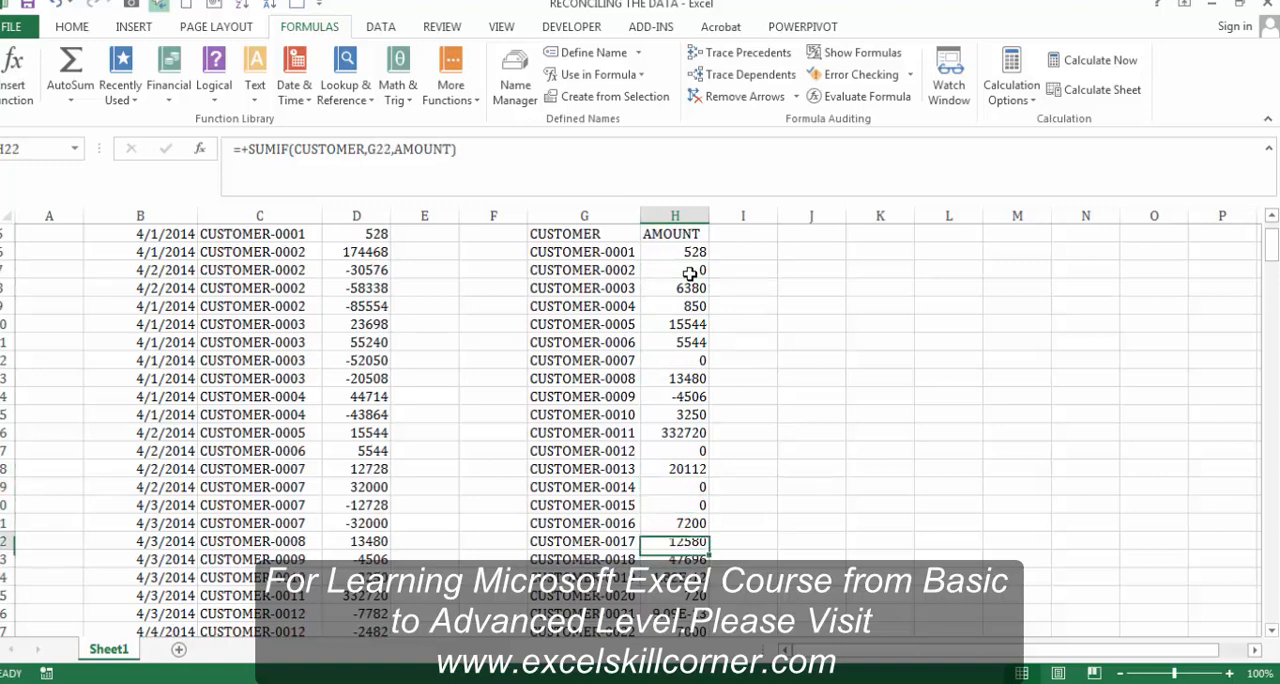
Step: Examine the source transactions in column D from row 26 downward alongside the customer totals
left_click(358, 610)
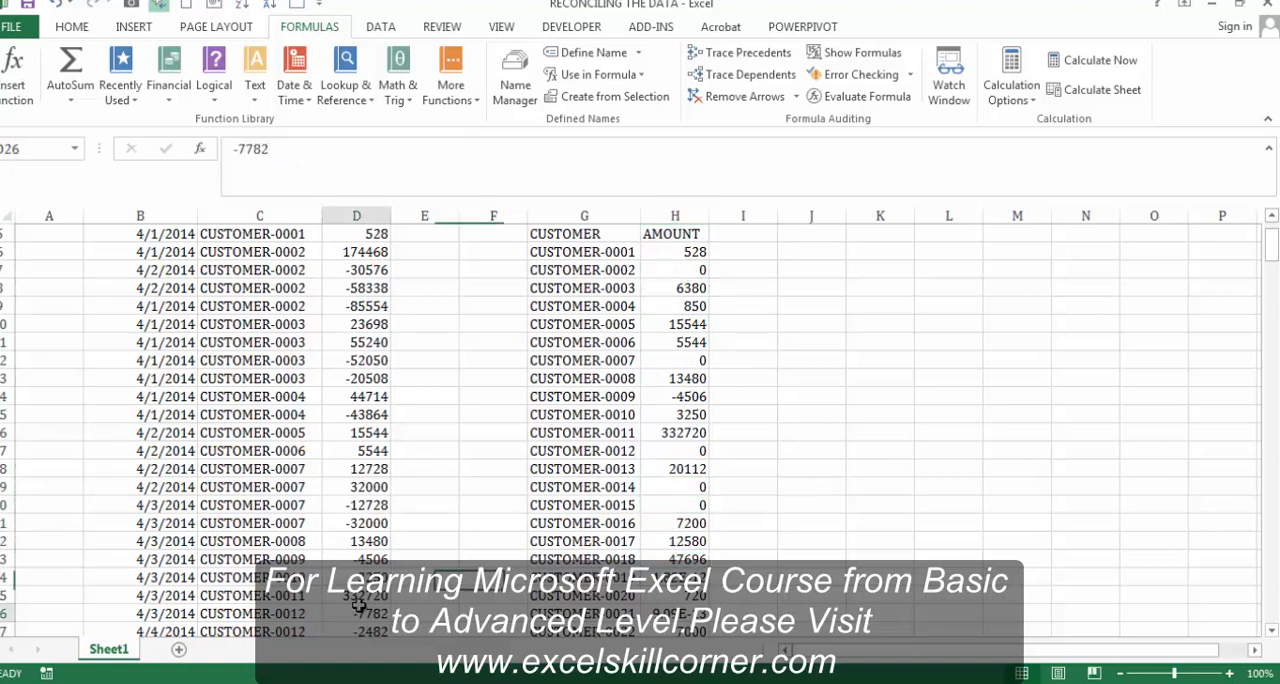
key("Down")
key("Down")
key("Down")
key("Down")
key("Down")
key("Down")
key("Down")
key("Down")
key("Down")
key("Down")
key("Down")
key("Down")
key("Down")
key("Down")
key("Down")
key("Down")
key("Down")
key("Down")
key("Down")
key("Down")
key("Down")
key("Down")
key("Down")
key("Down")
key("Down")
key("Down")
key("Down")
key("Down")
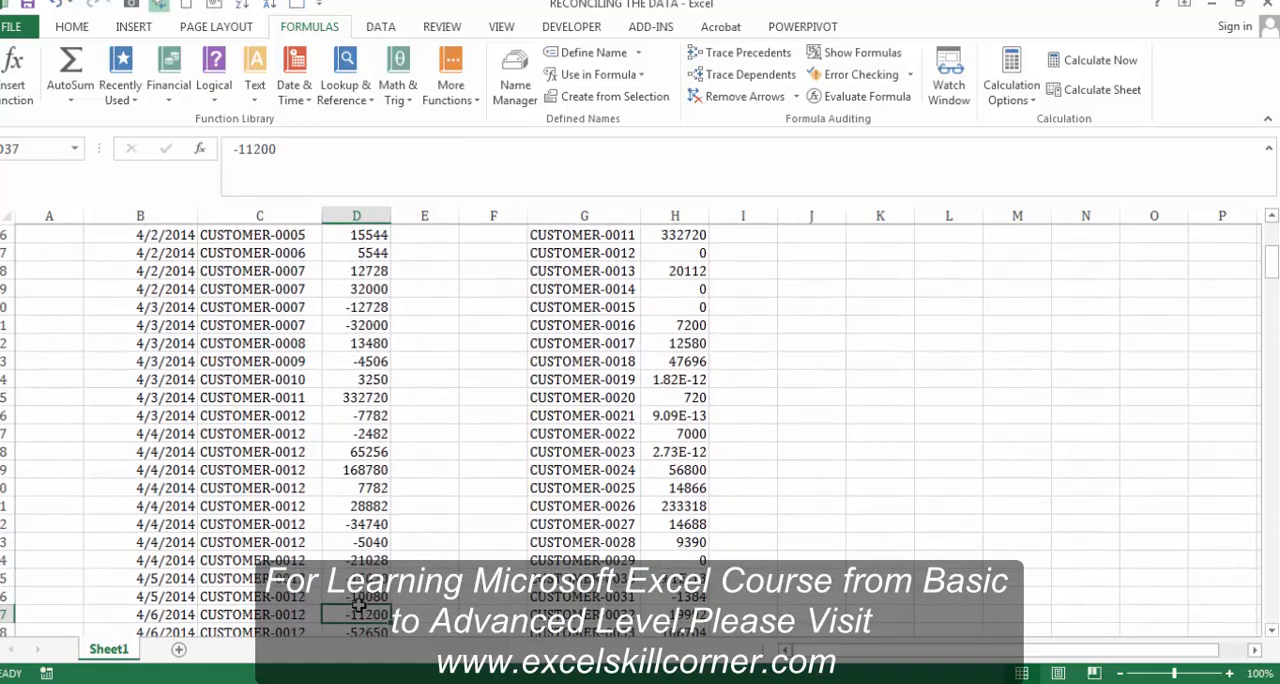
key("Down")
key("Down")
key("Down")
key("Down")
key("Down")
key("Down")
key("Down")
key("Down")
key("Down")
key("Down")
key("Down")
key("Down")
key("Down")
key("Down")
key("Down")
key("Down")
key("Down")
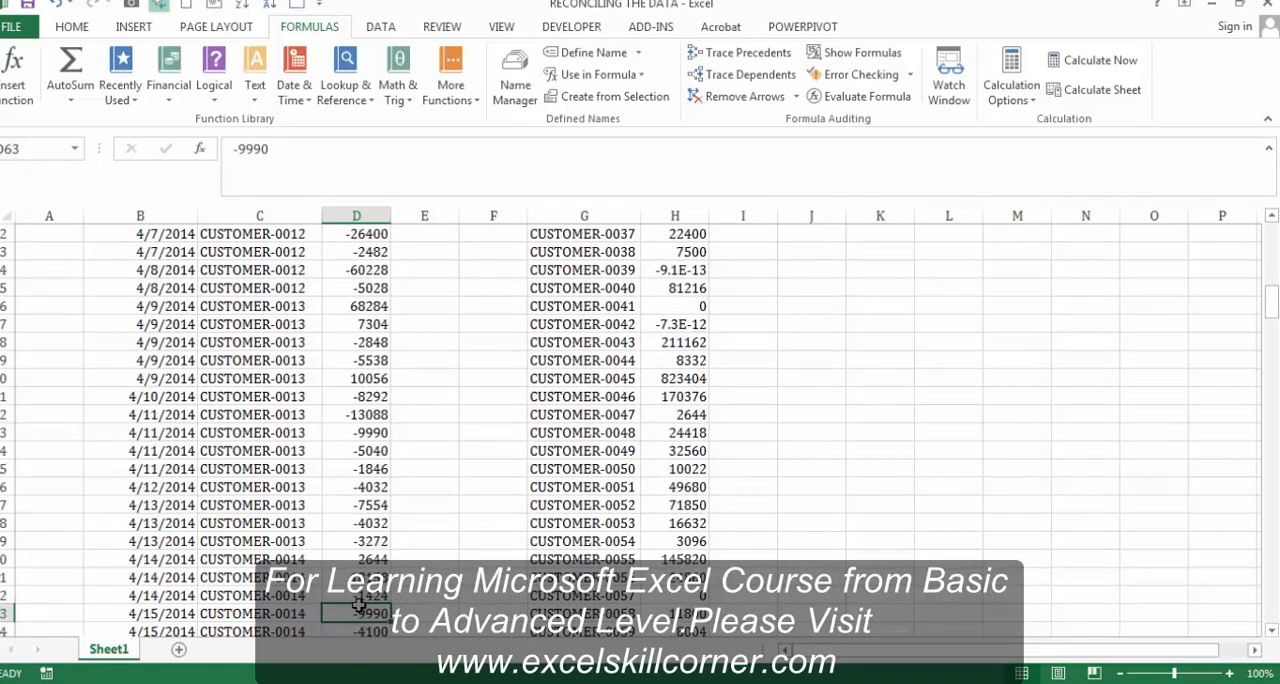
key("Up")
key("Up")
key("Up")
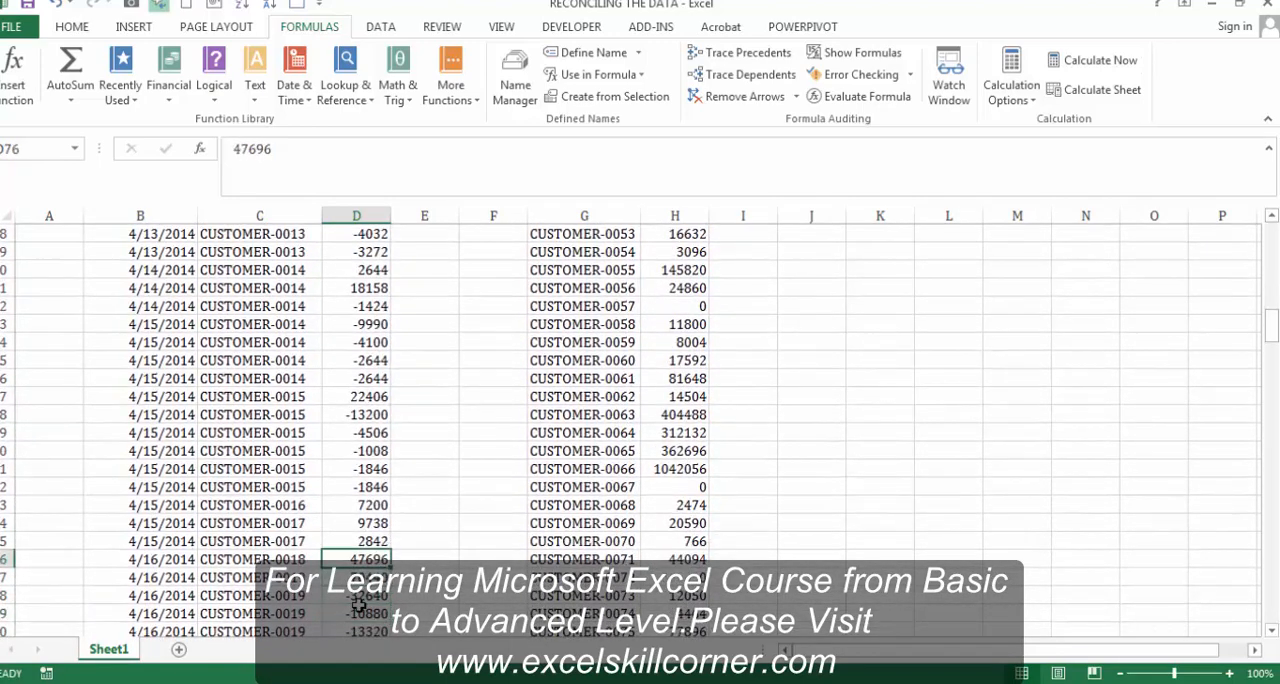
Step: Check the sum of CUSTOMER-0019's source amounts in D77:D81
key("Down")
key("shift+Down")
key("shift+Down")
key("shift+Down")
key("shift+Down")
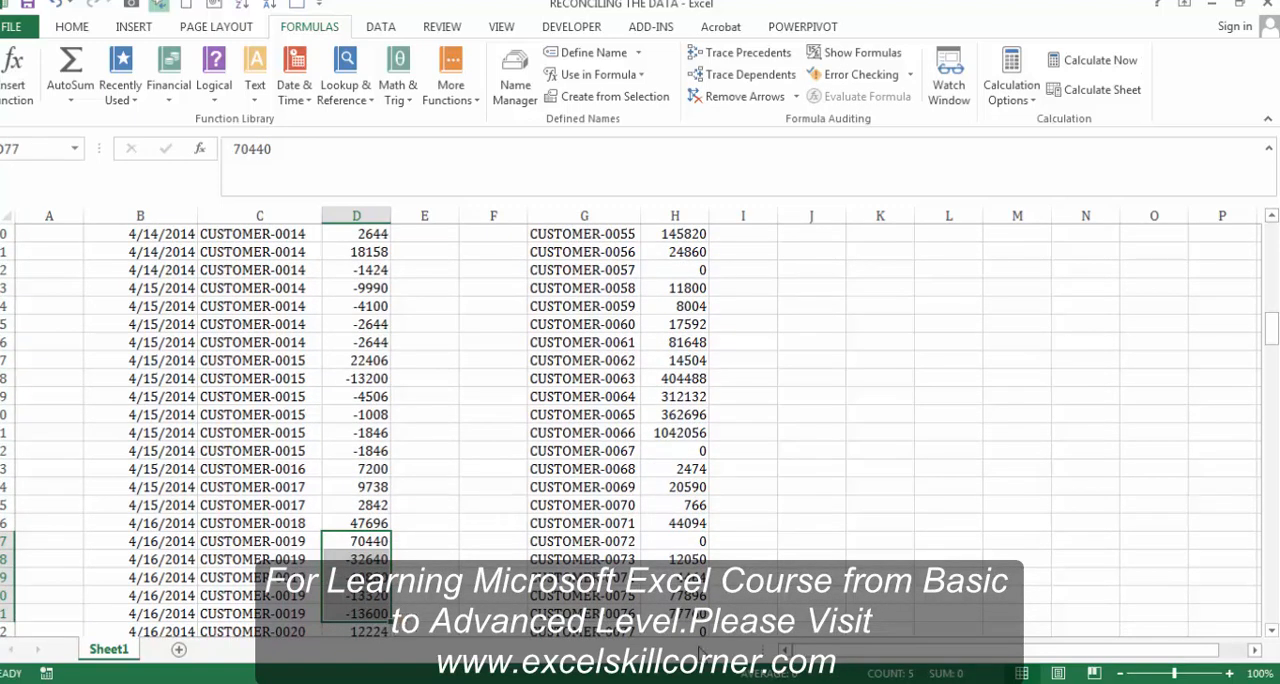
key("Up")
key("Up")
key("Up")
key("Up")
key("Up")
key("Up")
key("Up")
key("Up")
key("Up")
key("Up")
key("Up")
key("Up")
key("Up")
key("Up")
key("Up")
key("Up")
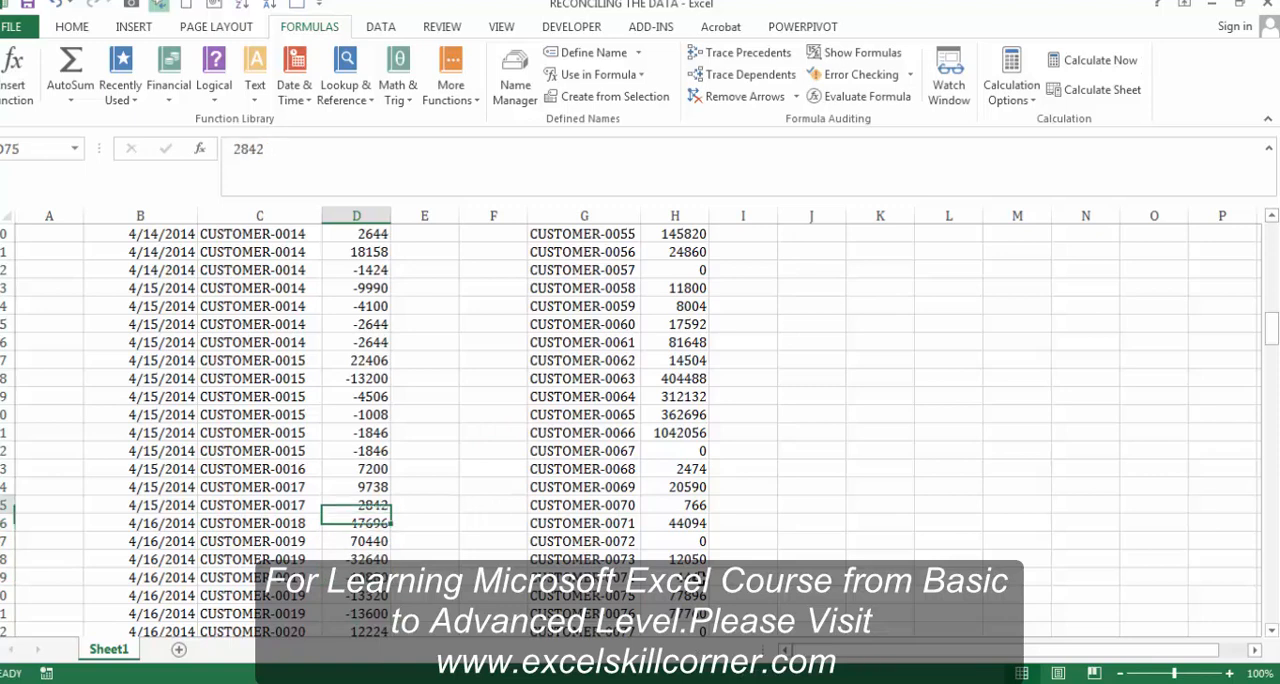
Step: Wrap the SUMIF formula in H6 in a ROUND function with 2 decimal digits
key("Right")
key("Right")
key("Right")
key("ctrl+Up")
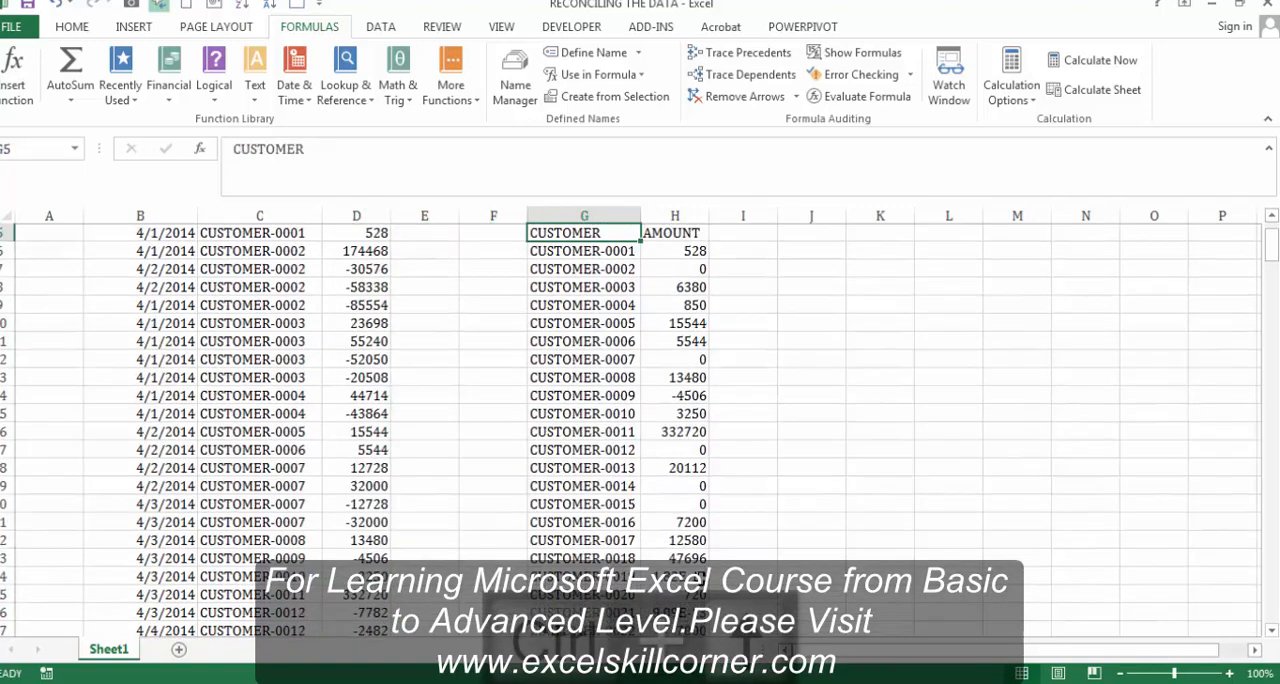
key("Down")
key("Right")
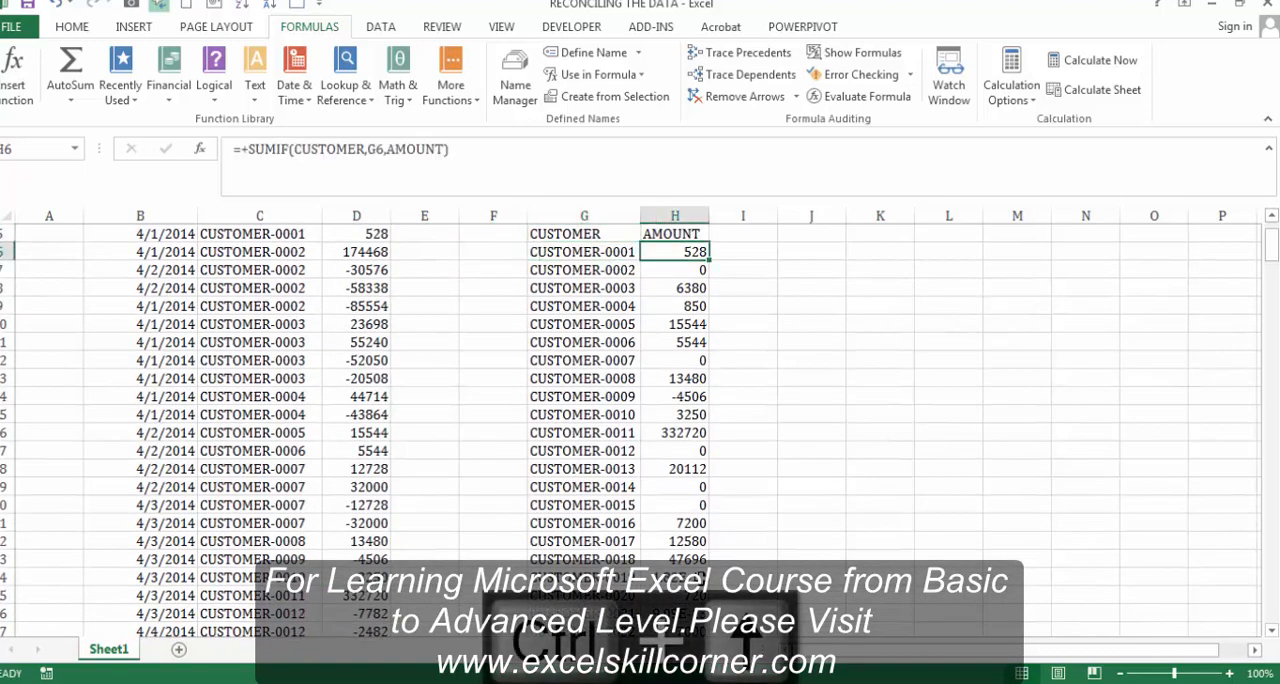
left_click(248, 148)
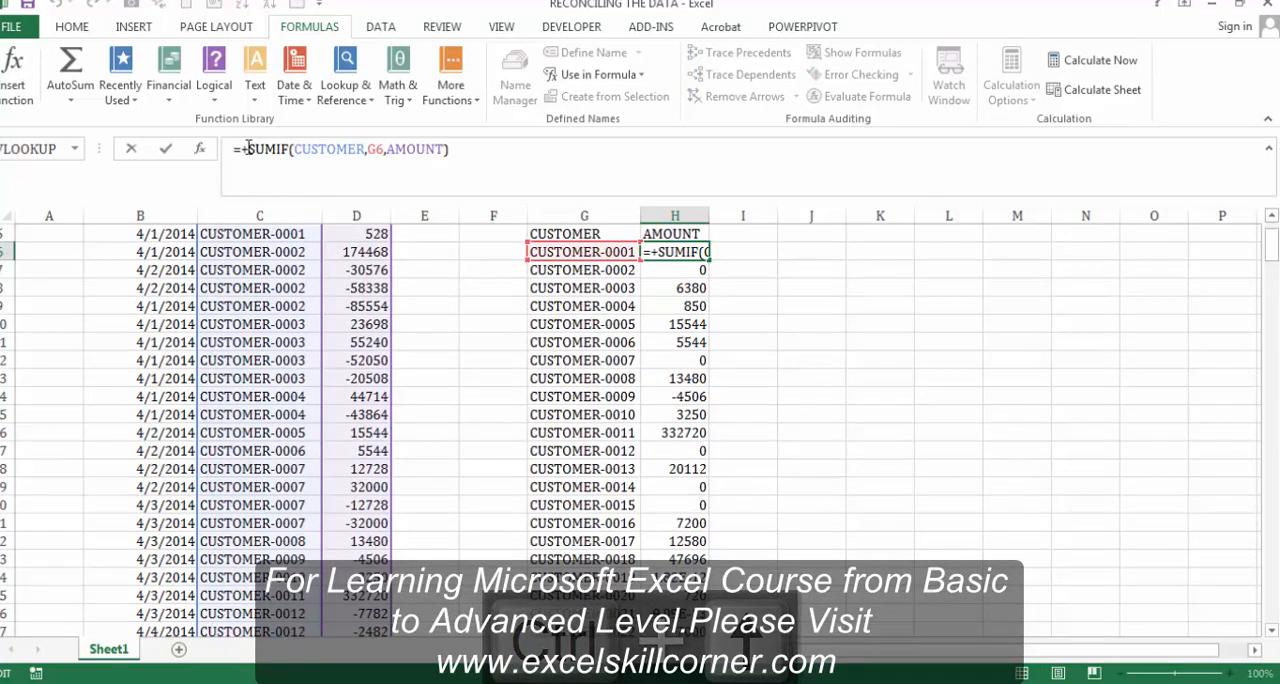
type("ROUND")
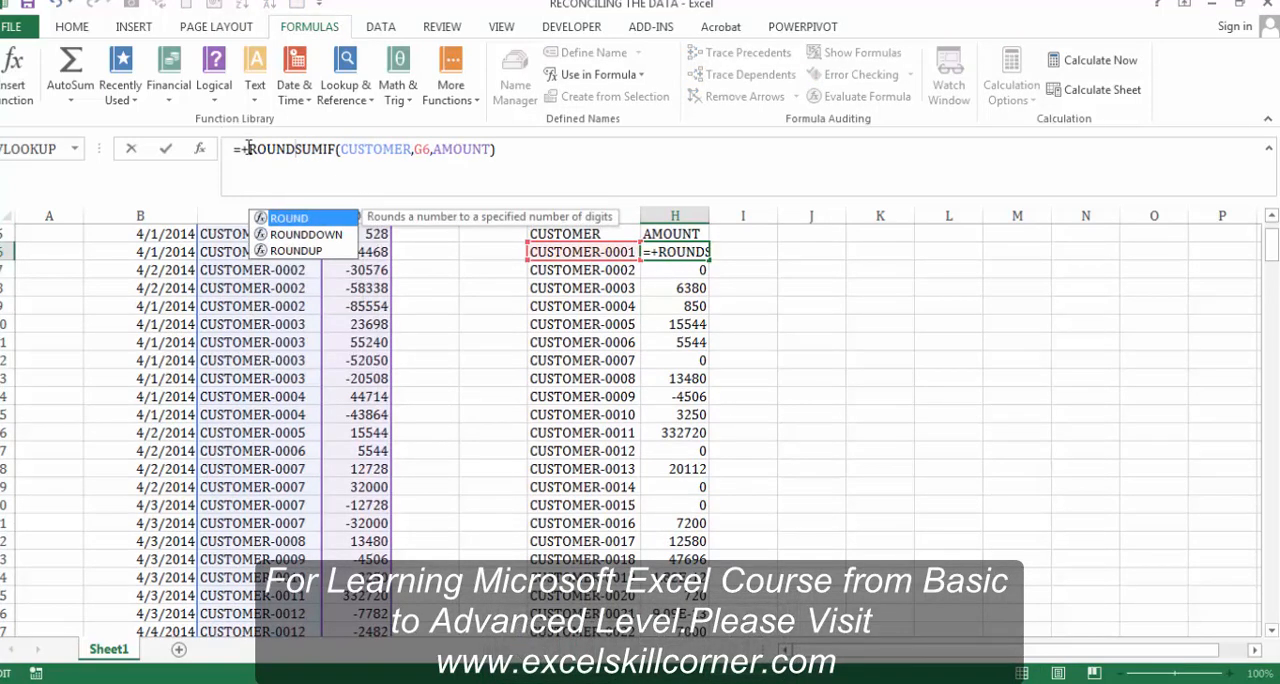
type("(")
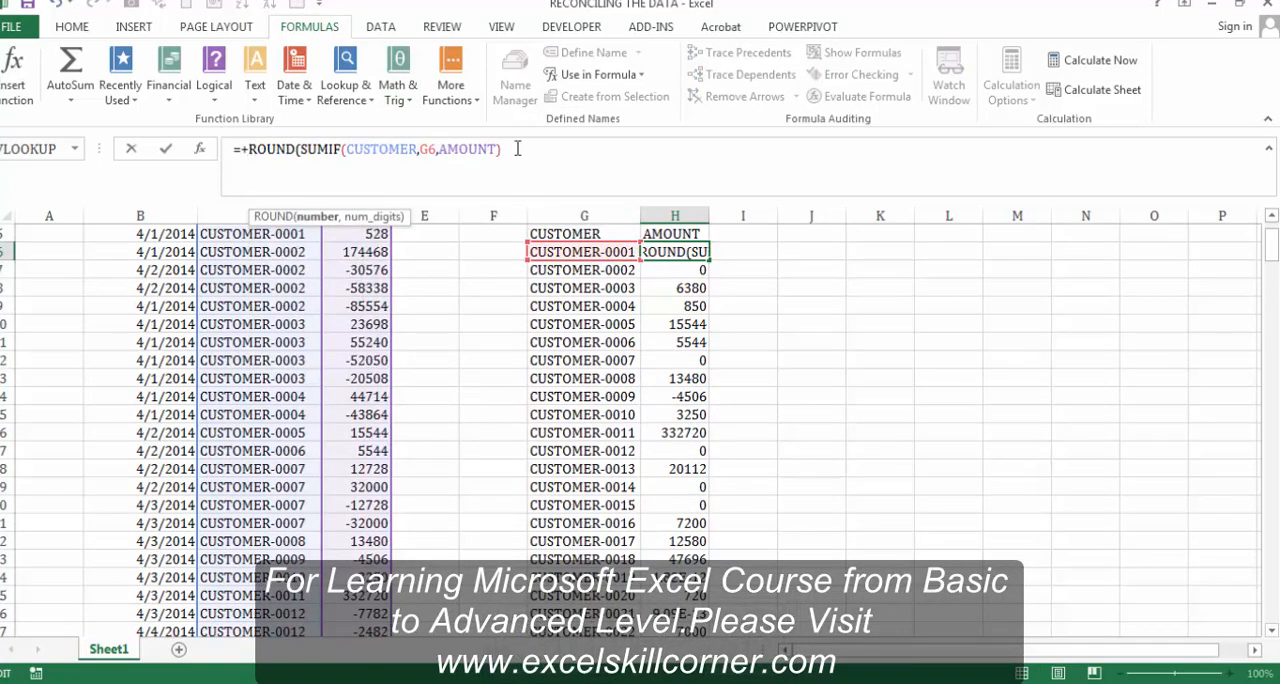
type(",")
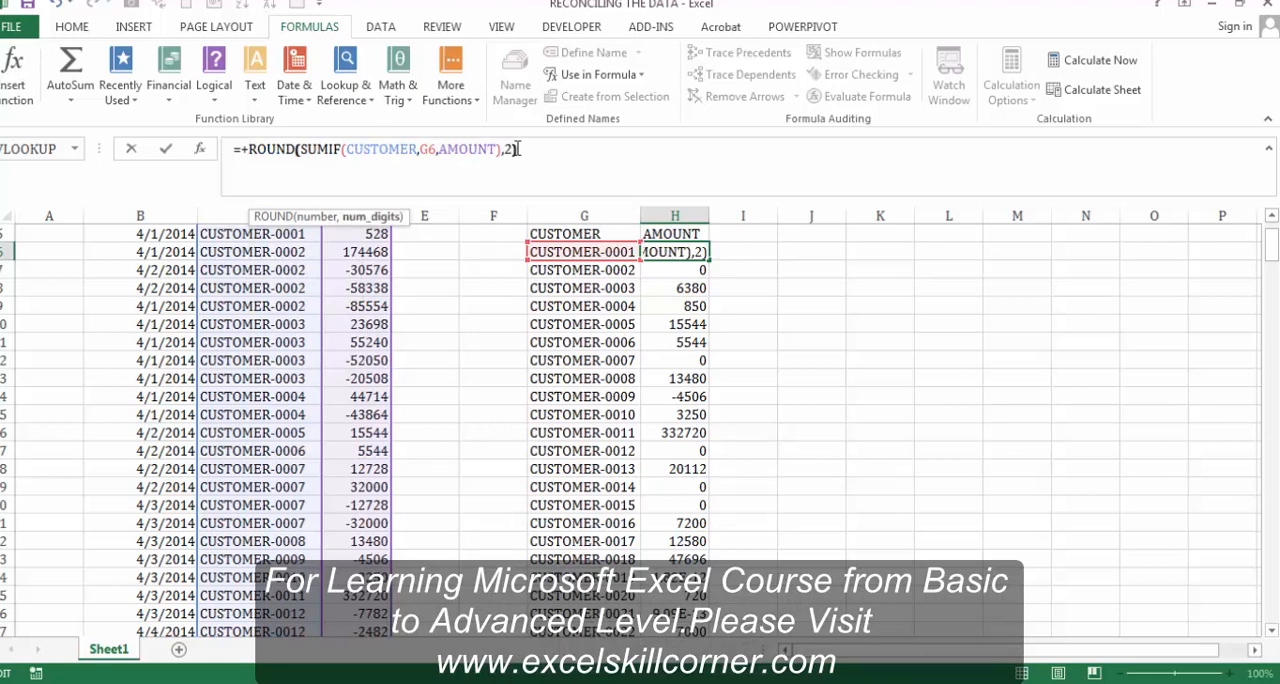
type("2)")
key("Return")
Step: Fill the rounded SUMIF formula from H6 down to the end of the customer totals
key("Up")
key("ctrl+shift+Down")
key("ctrl+d")
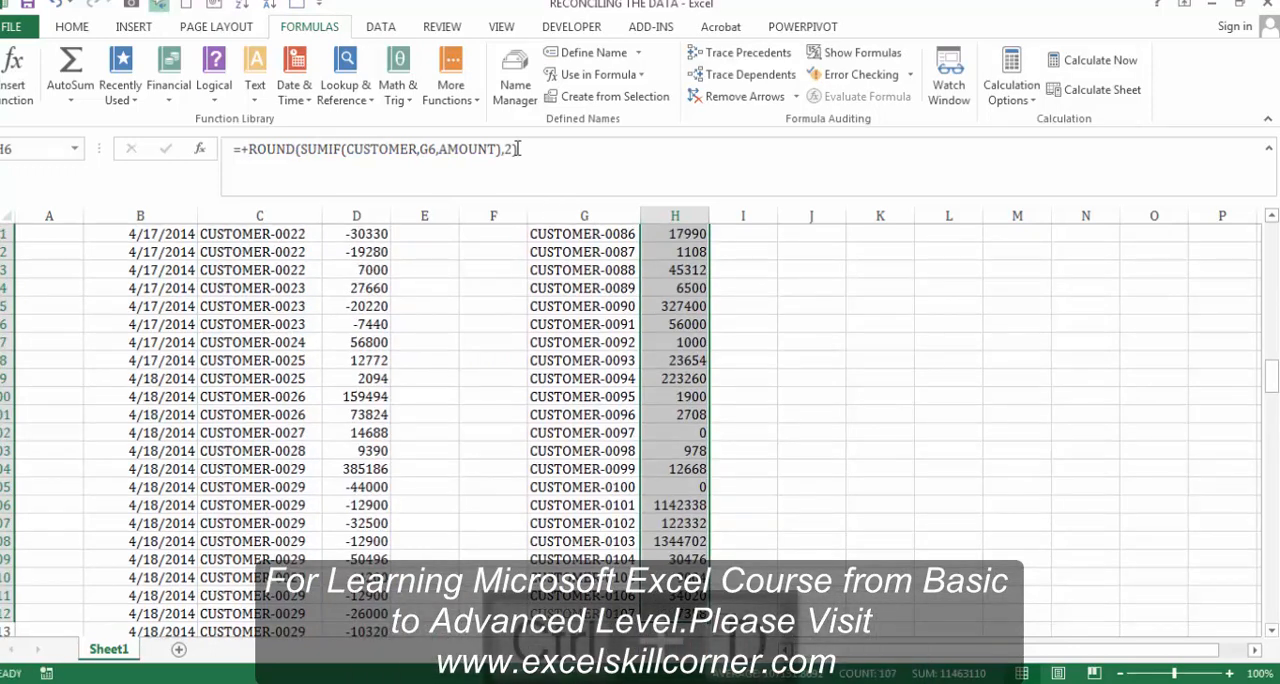
key("ctrl+Up")
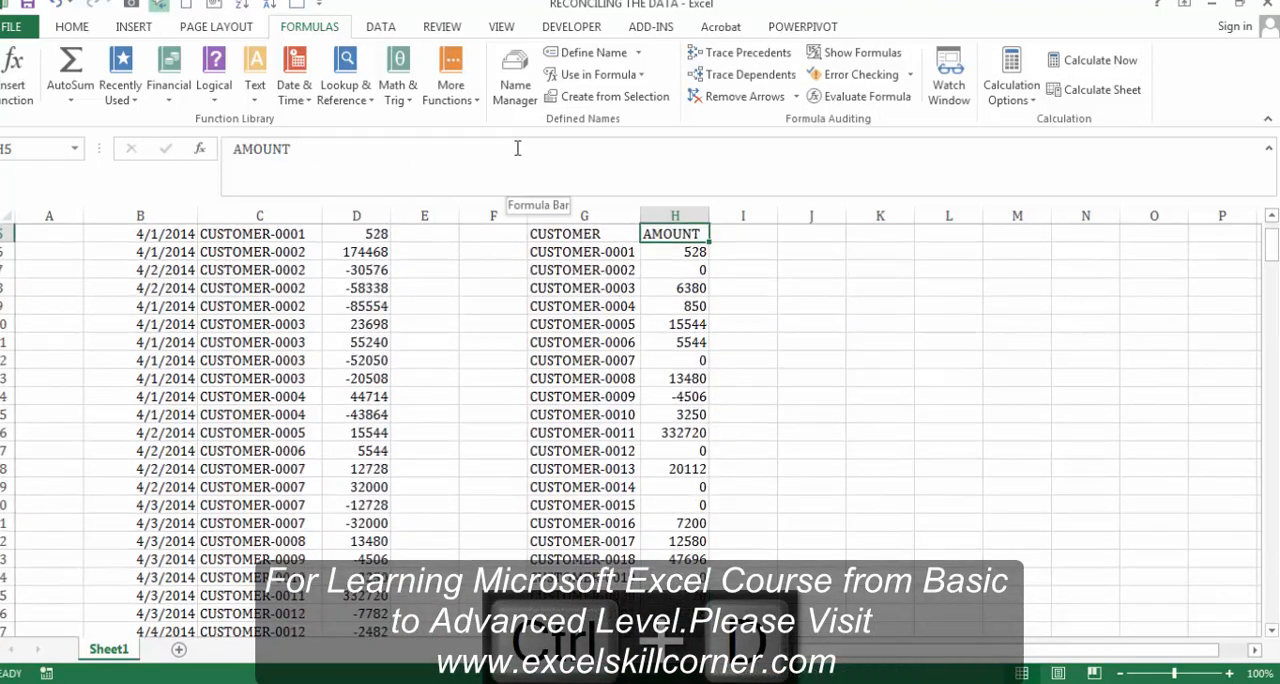
Step: Review the rounded totals and their formulas in column H from H6 down to H25
key("Down")
key("Down")
key("Down")
key("Down")
key("Down")
key("Down")
key("Down")
key("Down")
key("Down")
key("Down")
key("Down")
key("Down")
key("Down")
key("Down")
key("Down")
key("Down")
key("Down")
key("Down")
key("Down")
key("Down")
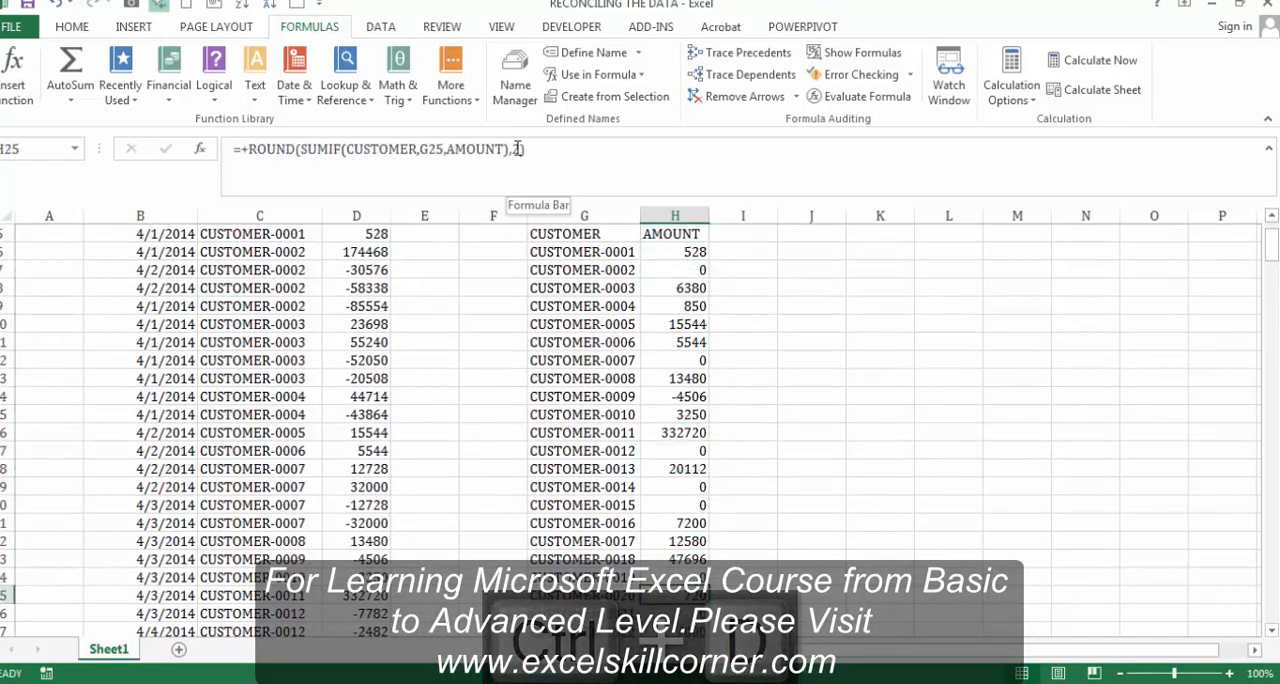
key("Up")
key("Up")
key("Up")
key("Up")
key("Up")
key("Up")
key("Up")
key("Up")
key("Up")
key("Up")
key("Up")
key("Up")
key("Up")
key("Up")
key("Up")
key("Up")
key("Up")
key("ctrl+Up")
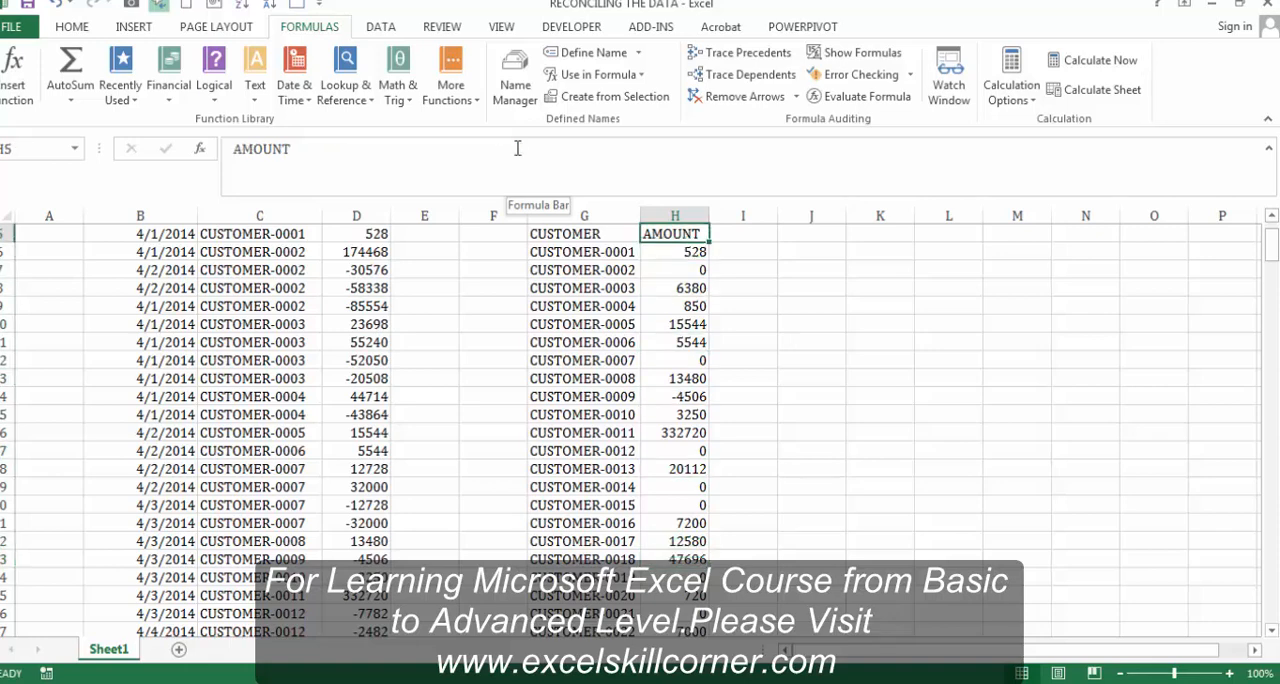
Step: Add filters to the CUSTOMER and AMOUNT headers of the totals list in columns G and H
key("Down")
key("Right")
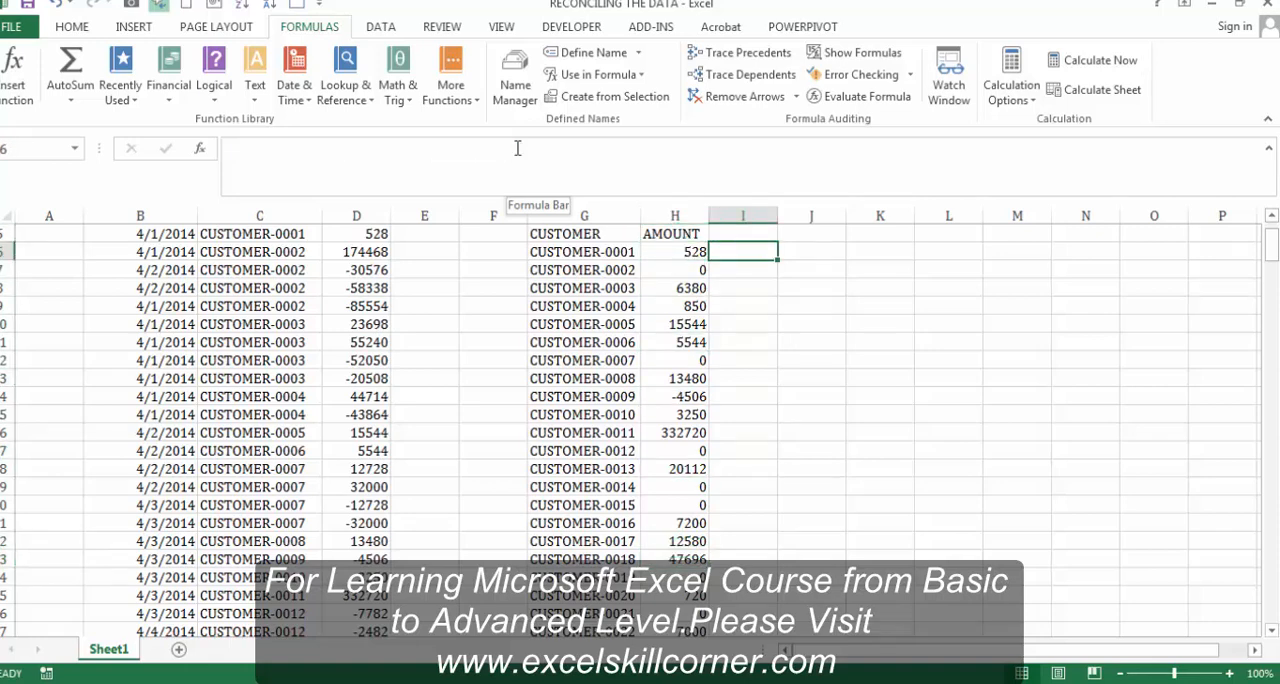
key("Left")
key("Up")
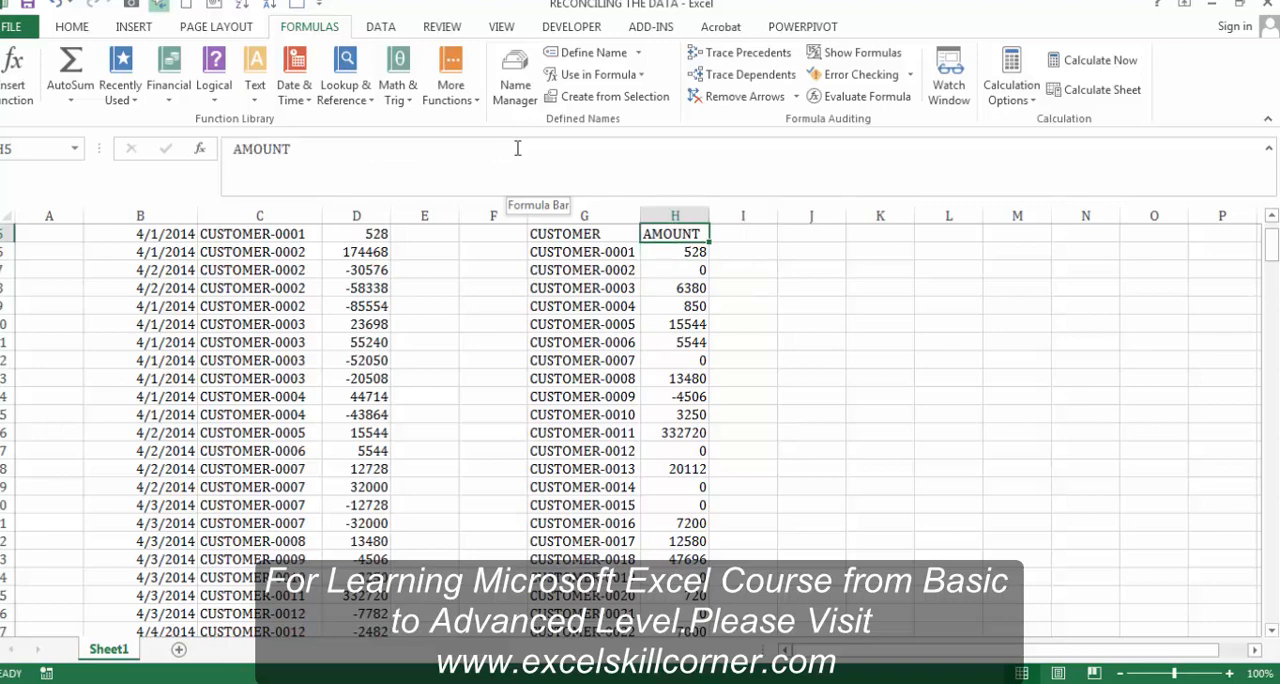
key("shift+Left")
key("ctrl+shift+Down")
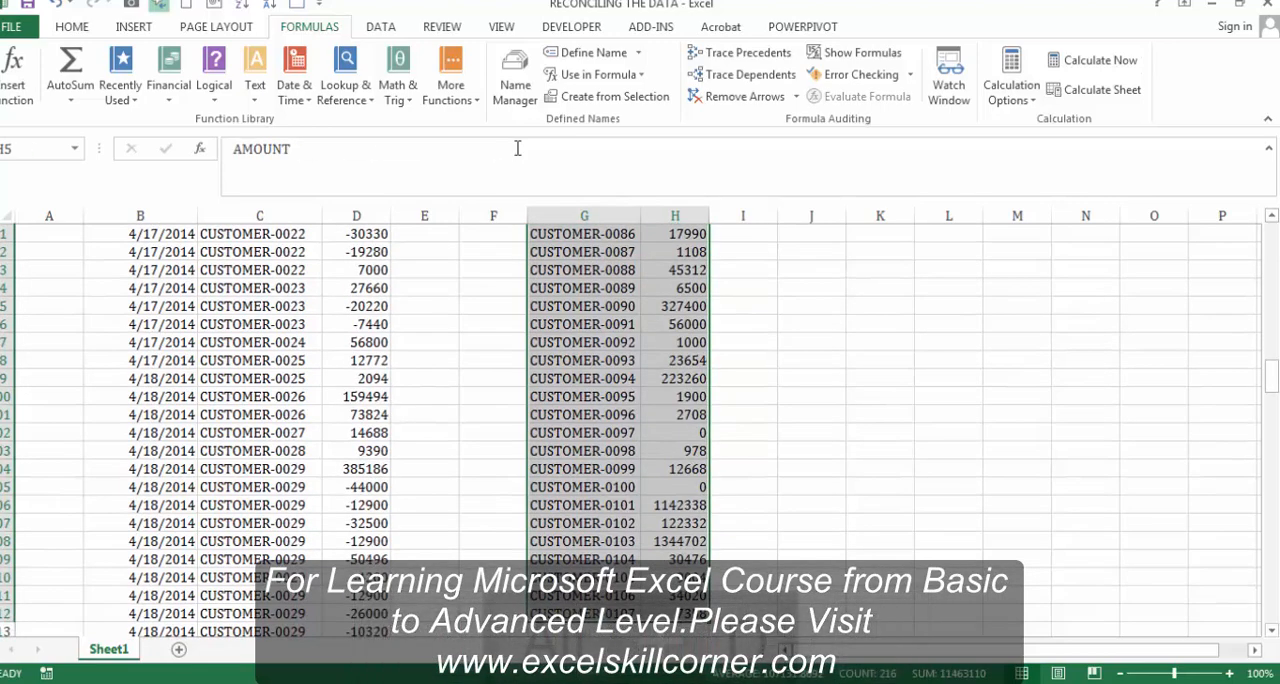
key("alt+d")
key("f")
key("f")
key("Right")
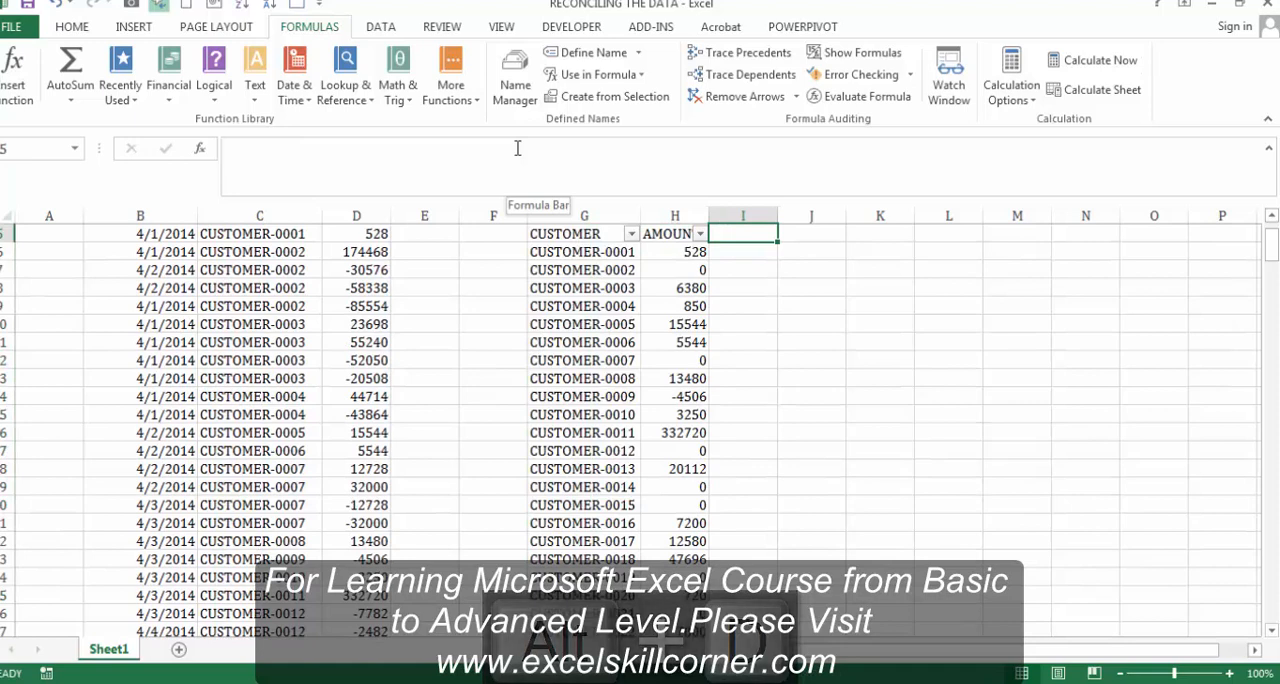
Step: Filter the AMOUNT column in H to show only totals equal to 0
key("Left")
key("alt+Down")
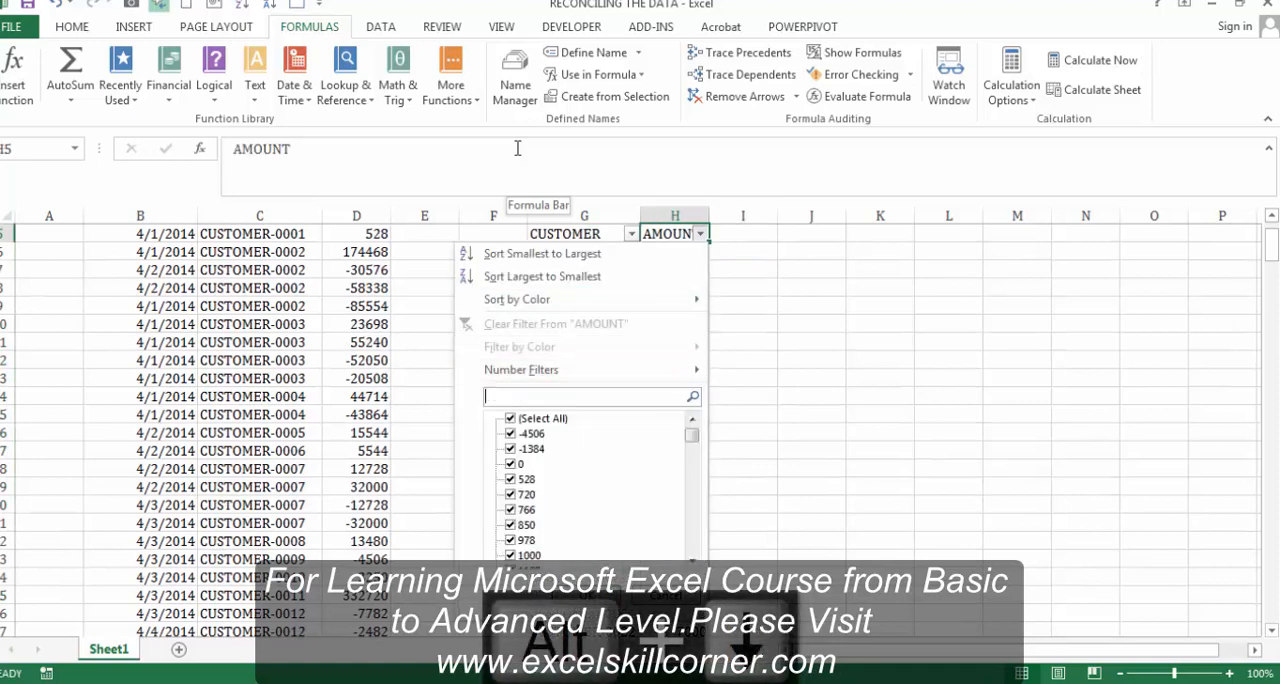
key("Tab")
key("space")
key("Down")
key("Down")
key("Down")
key("space")
key("Return")
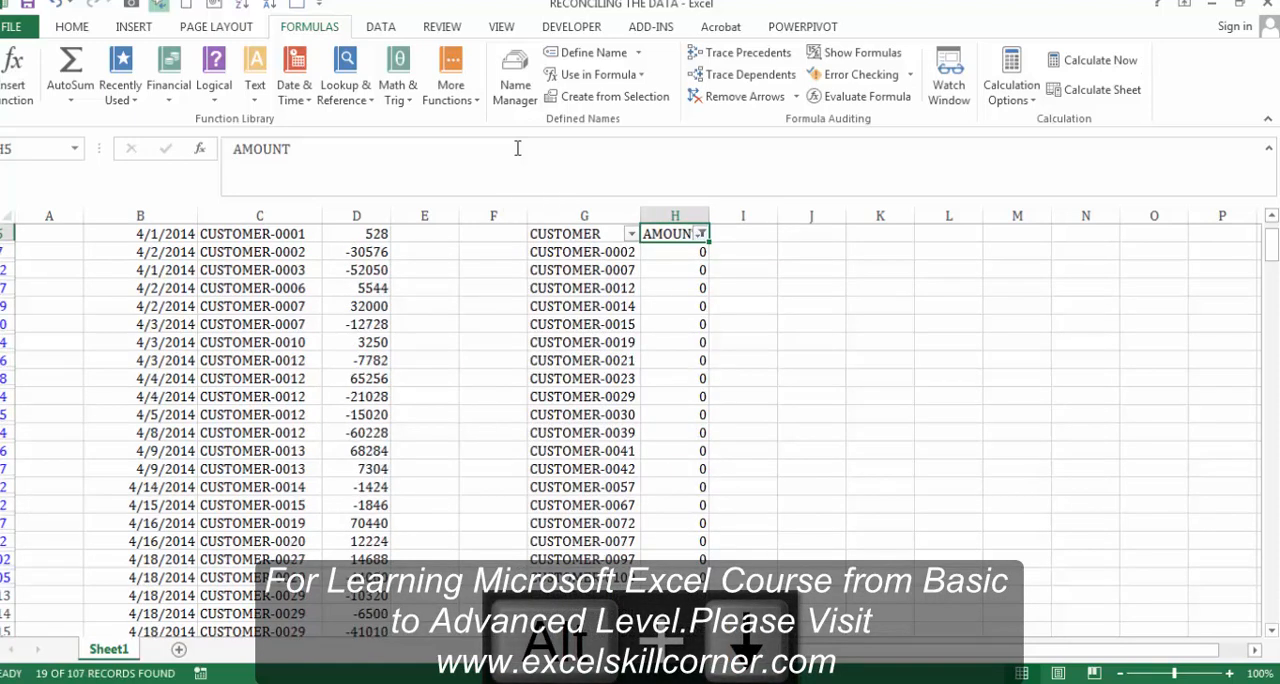
Step: Check the sum of the filtered zero totals in column H, starting at H7
key("Down")
key("Left")
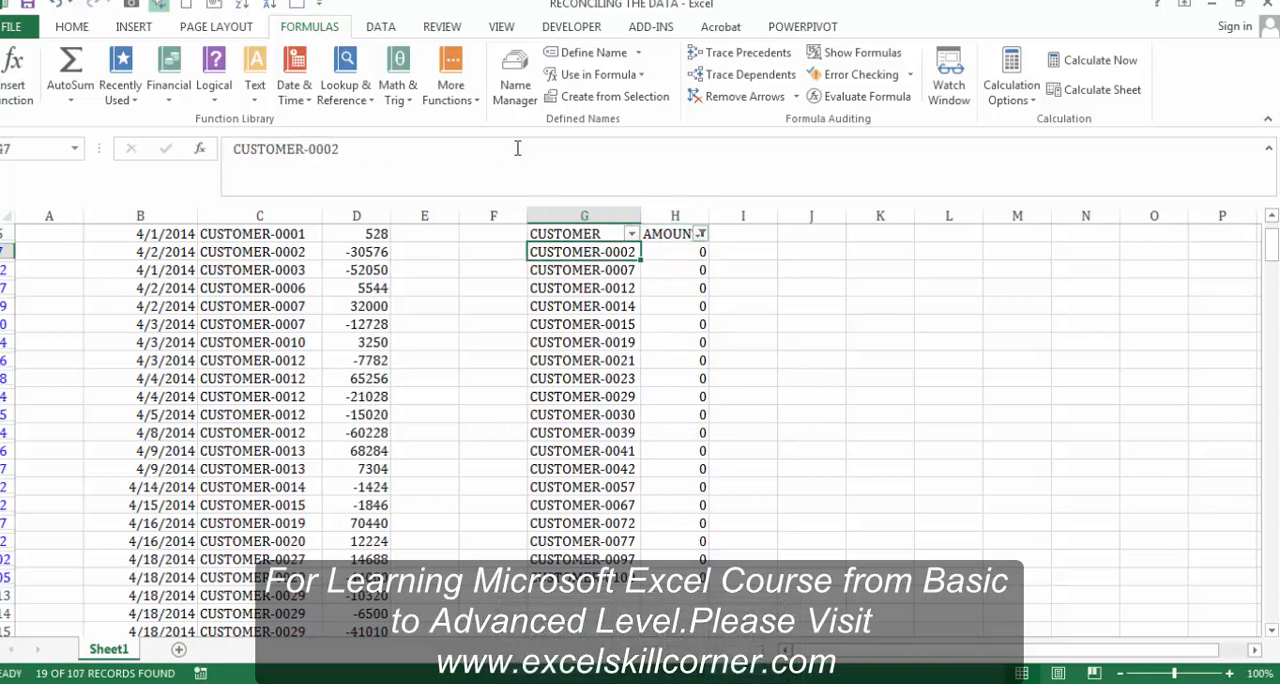
key("Right")
key("ctrl+shift+Down")
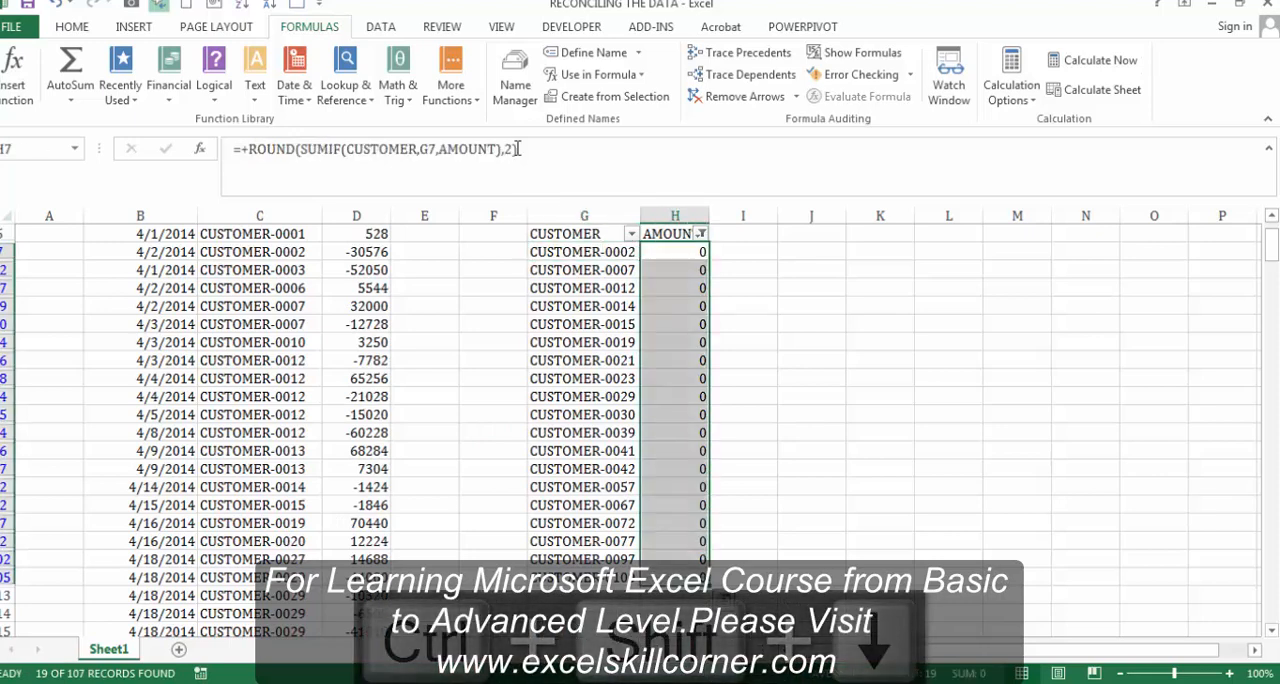
Step: Try to exclude the value 0 in the AMOUNT column's filter
key("ctrl+Up")
key("alt+Down")
key("Down")
key("Down")
key("Down")
key("Down")
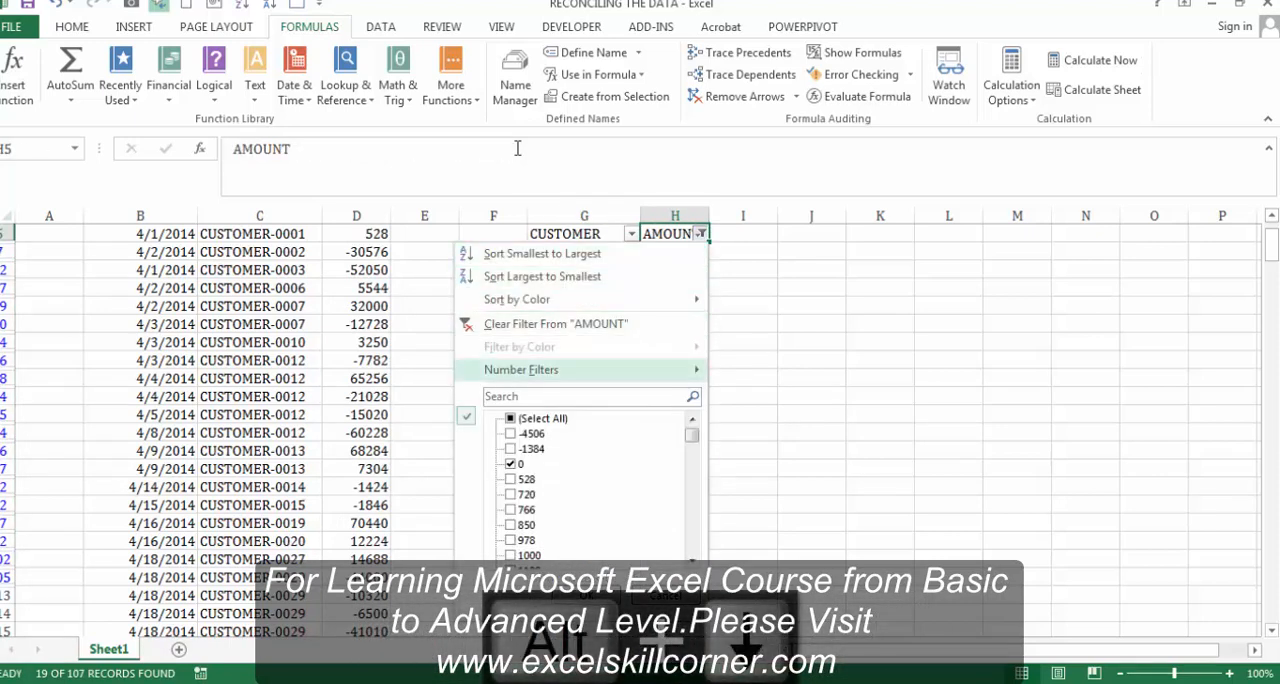
key("Down")
key("Down")
key("Down")
key("Down")
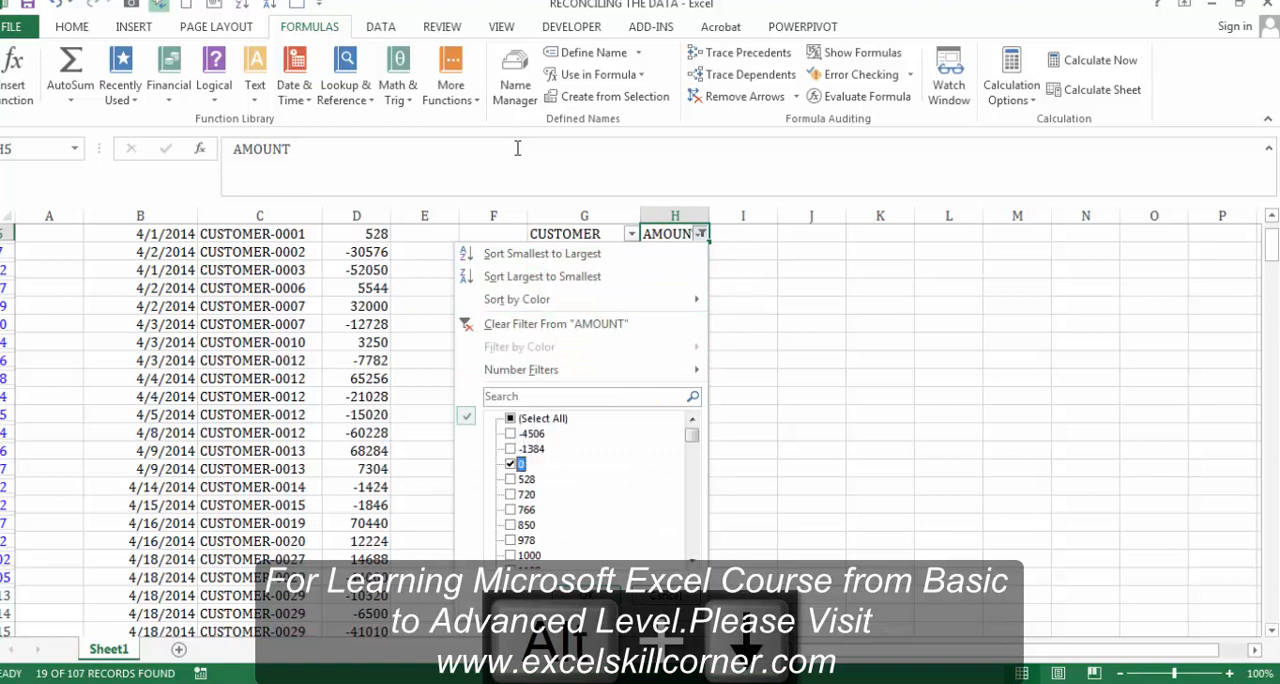
key("space")
key("Return")
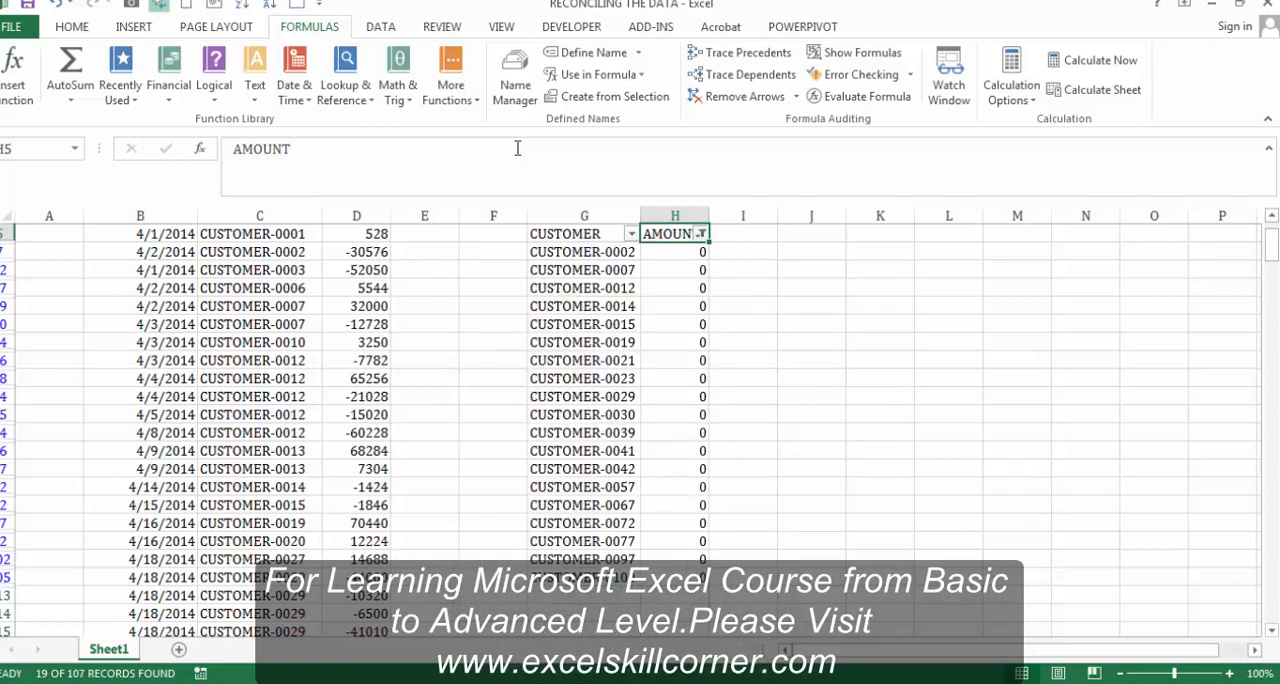
Step: Remove the filter from the customer totals list
key("alt+d")
key("f")
key("f")
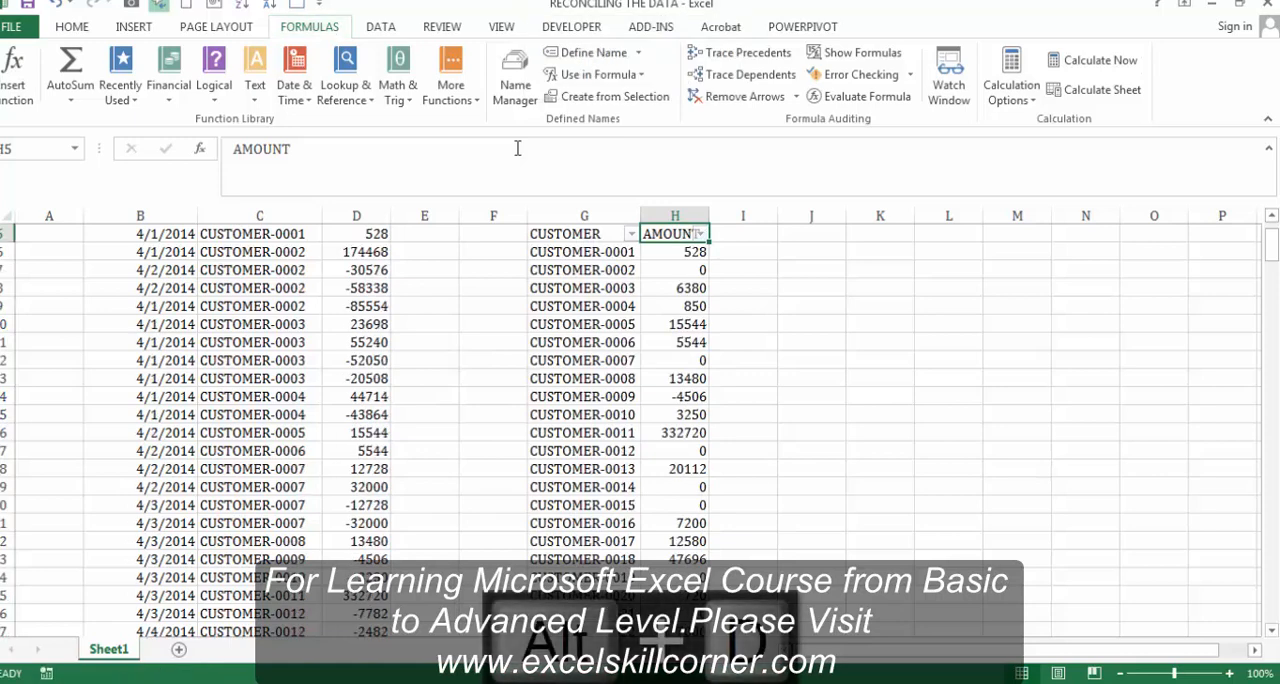
key("Down")
key("Up")
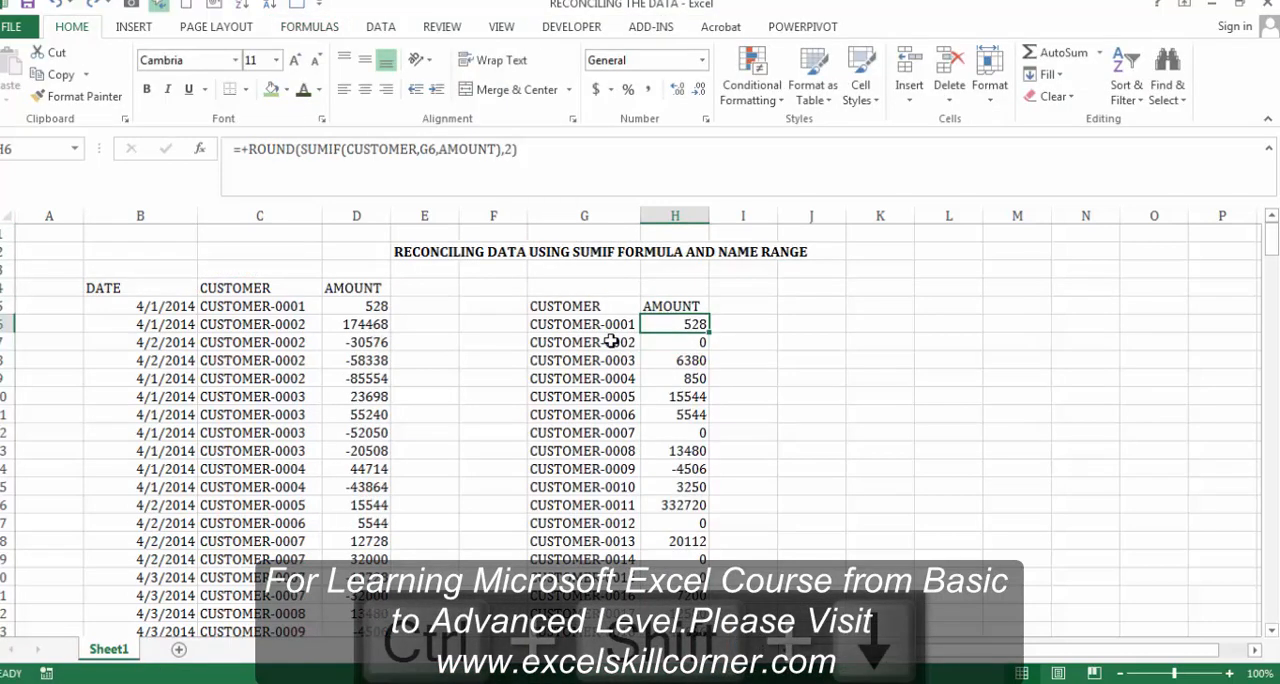
Step: Select the customer totals list from G5:H5 down to its last row and apply a filter to it
key("Up")
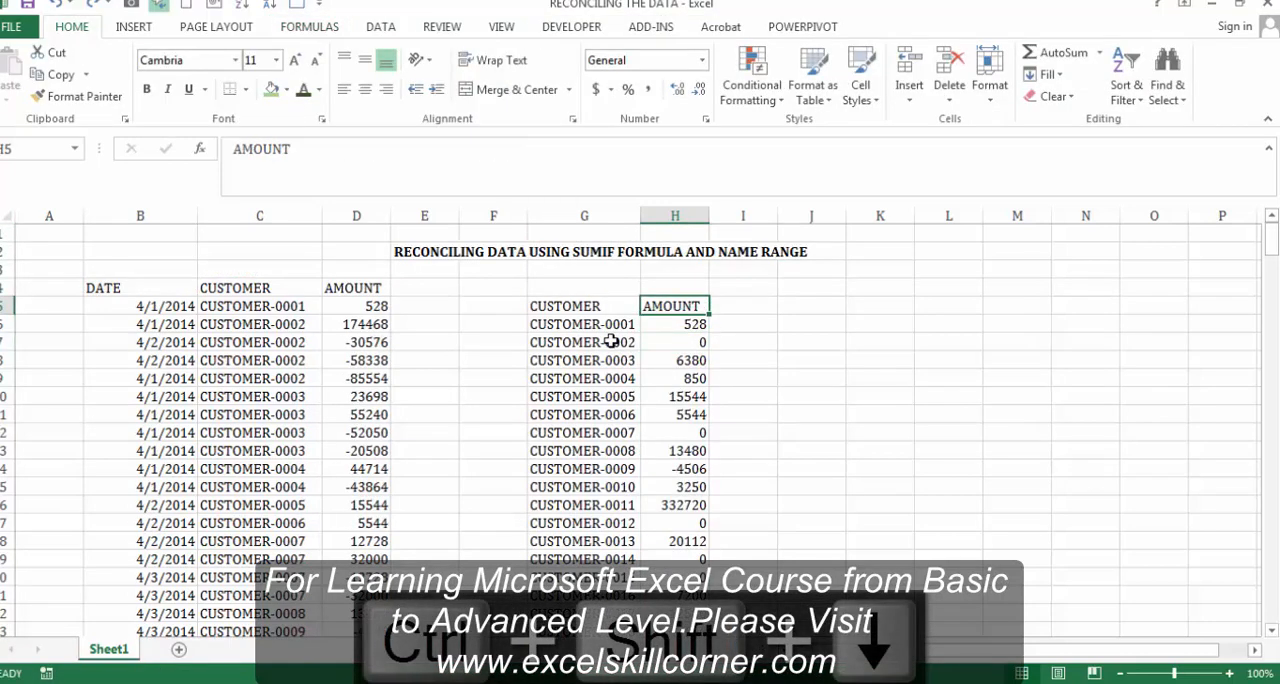
key("Down")
key("Up")
key("shift+Left")
key("ctrl+shift+Down")
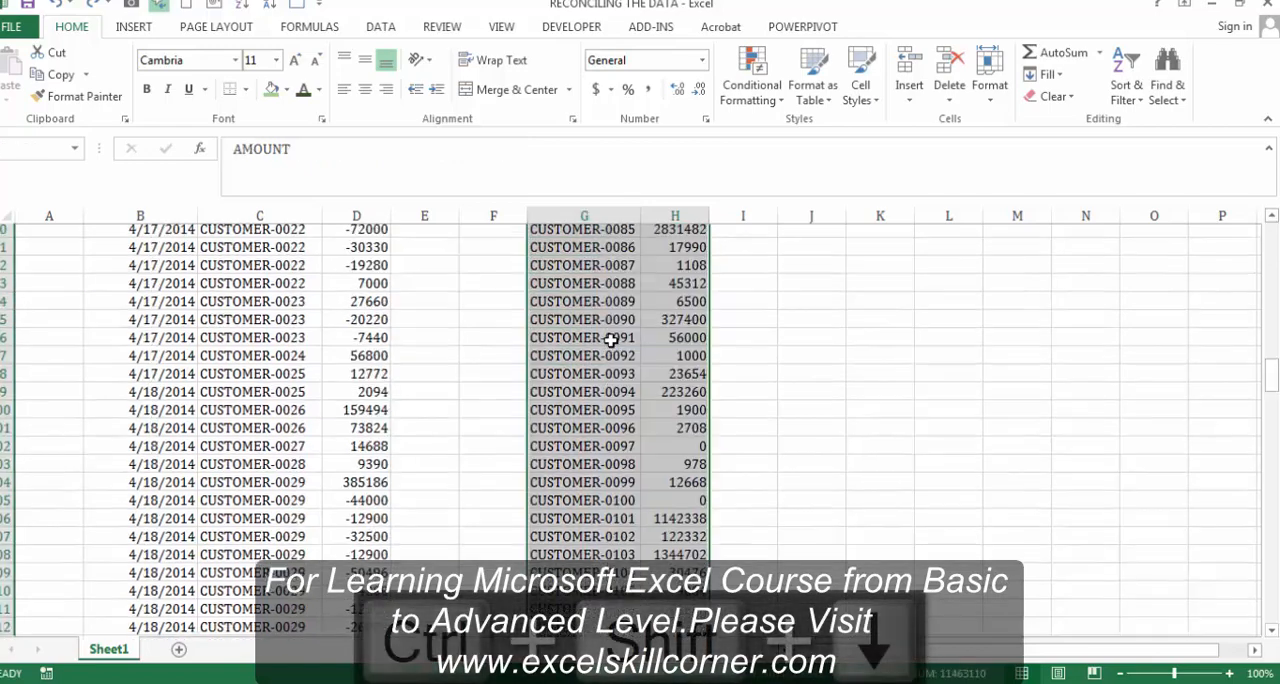
key("alt+d")
key("f")
key("f")
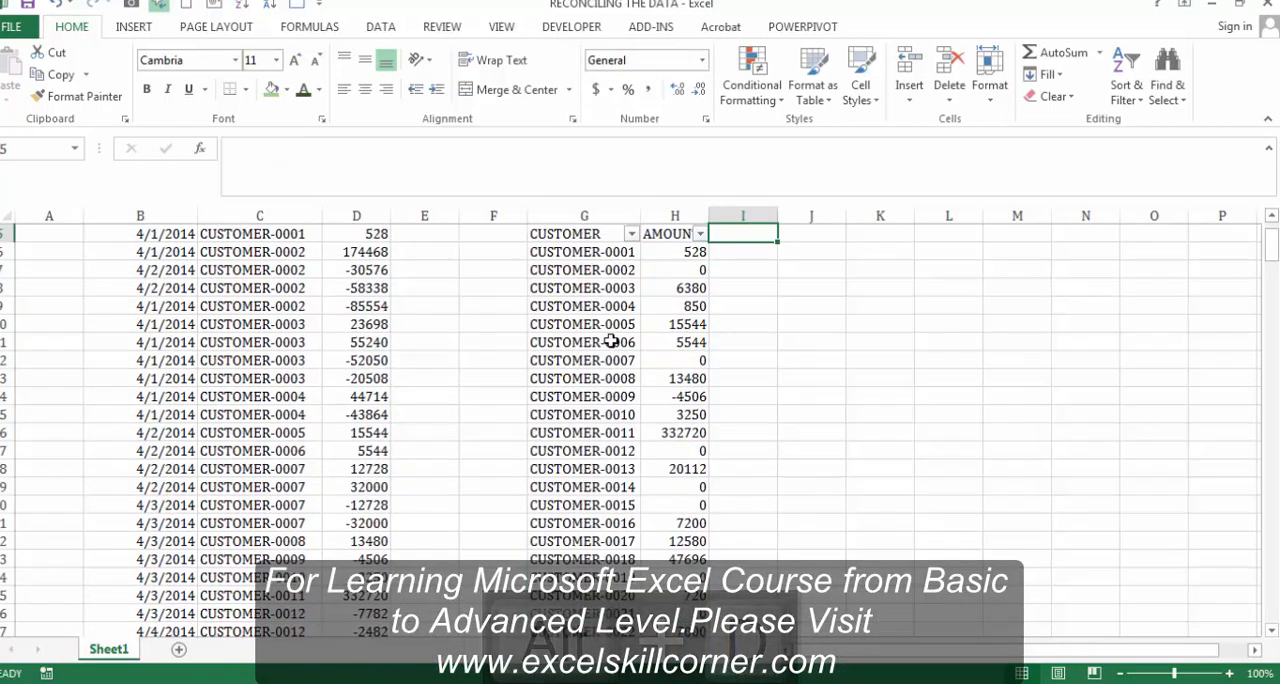
Step: Apply a Greater Than number filter to the AMOUNT column in H so only totals above 0 are shown
key("alt+Down")
key("Right")
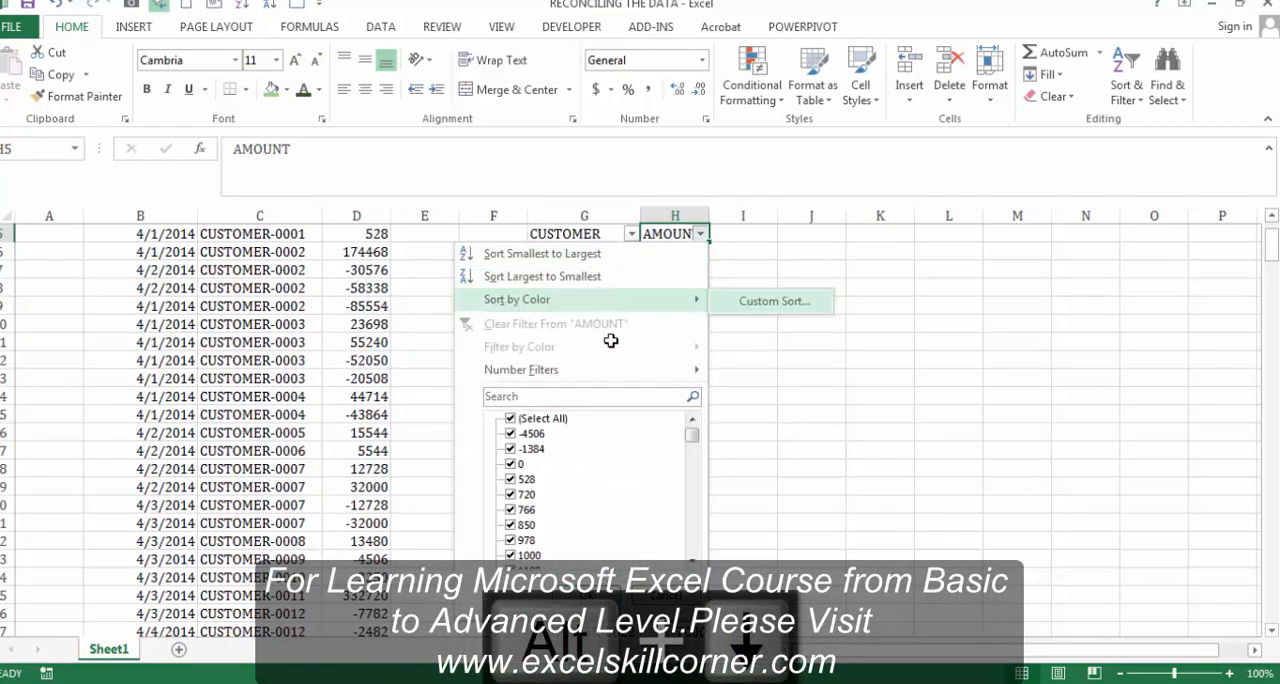
key("Left")
key("Down")
key("Down")
key("Down")
key("Right")
key("Down")
key("Down")
key("Down")
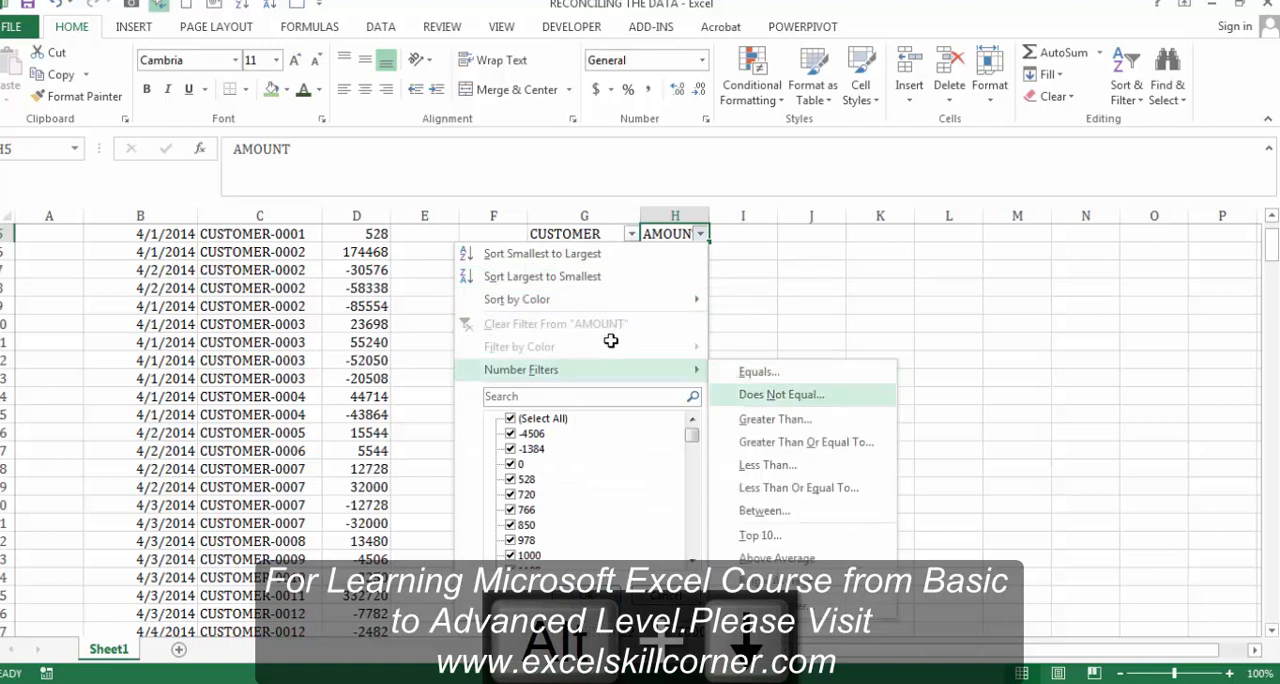
key("Up")
key("Return")
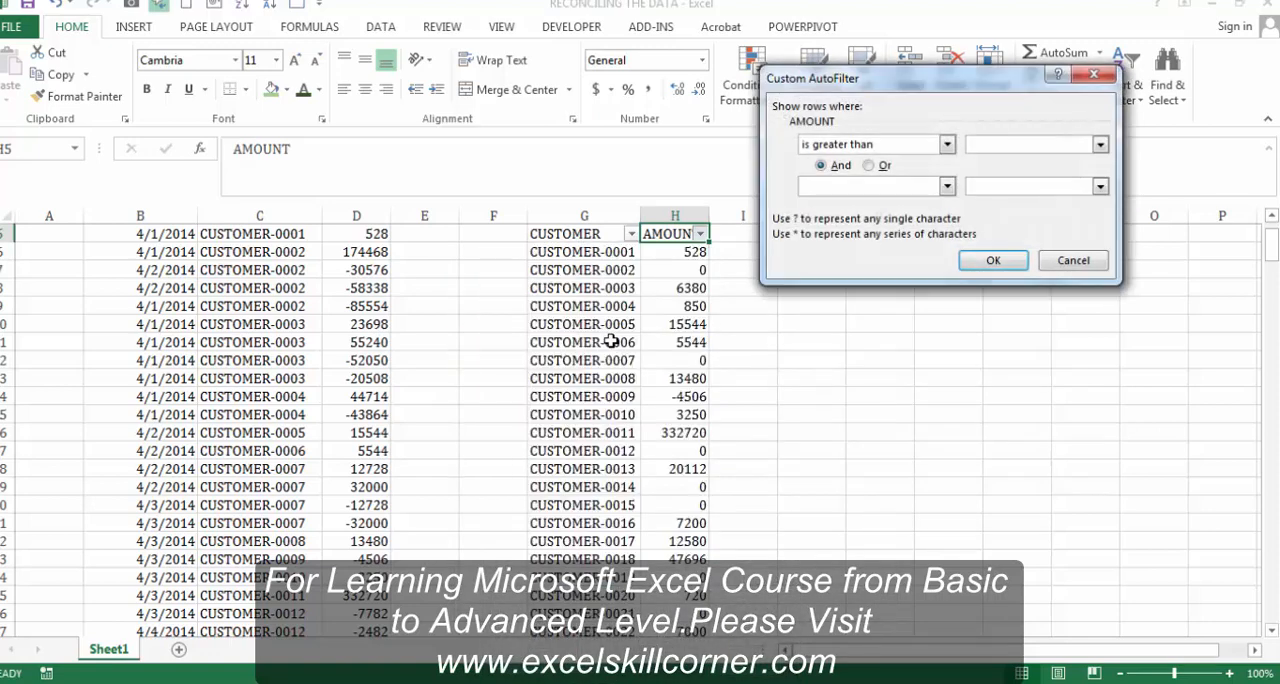
key("Return")
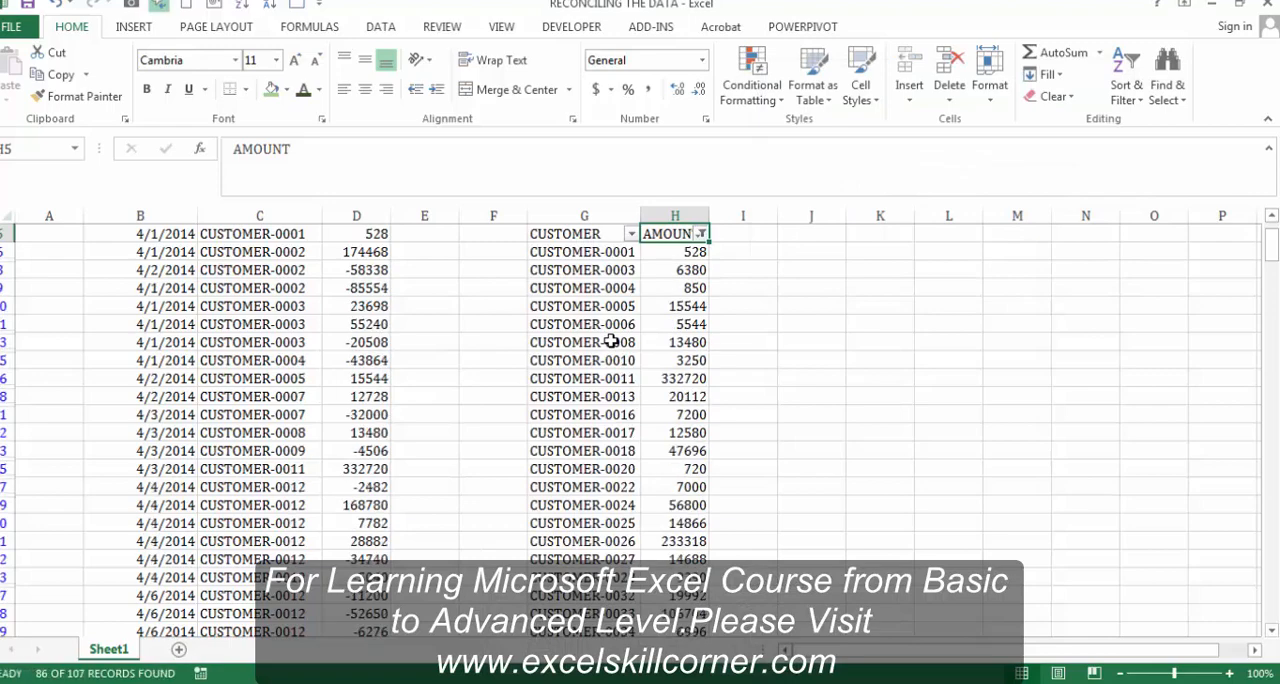
Step: Review the filtered totals and their rounded SUMIF formulas down column H to row 73
key("Down")
key("Down")
key("Down")
key("Down")
key("Down")
key("Down")
key("Down")
key("Down")
key("Down")
key("Down")
key("Down")
key("Down")
key("Down")
key("Down")
key("Down")
key("Down")
key("Down")
key("Down")
key("Down")
key("Down")
key("Down")
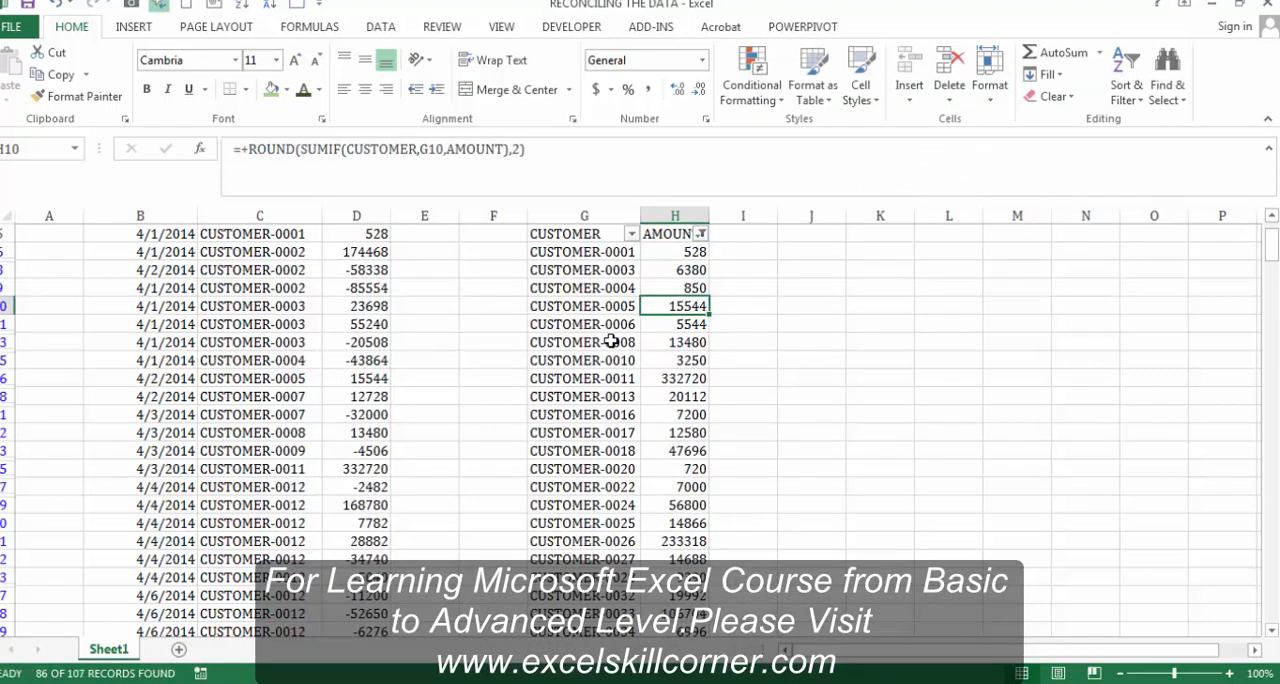
key("Down")
key("Down")
key("Down")
key("Down")
key("Down")
key("Down")
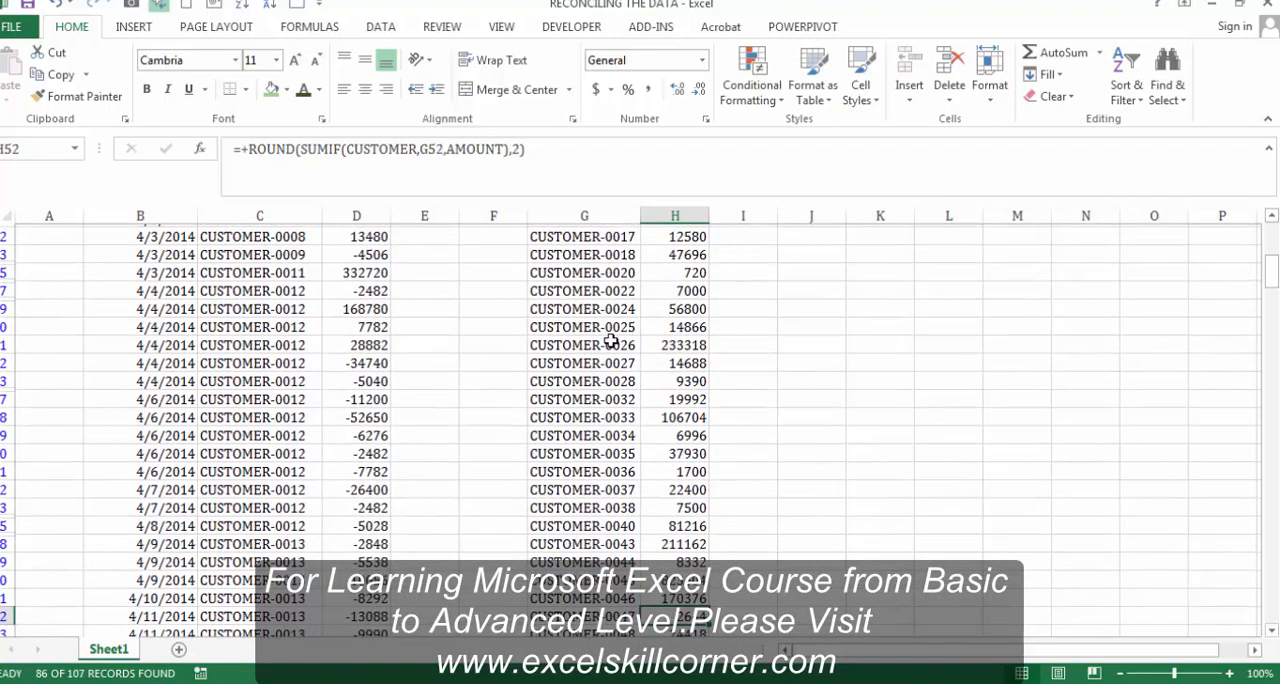
key("Down")
key("Down")
key("Down")
key("Down")
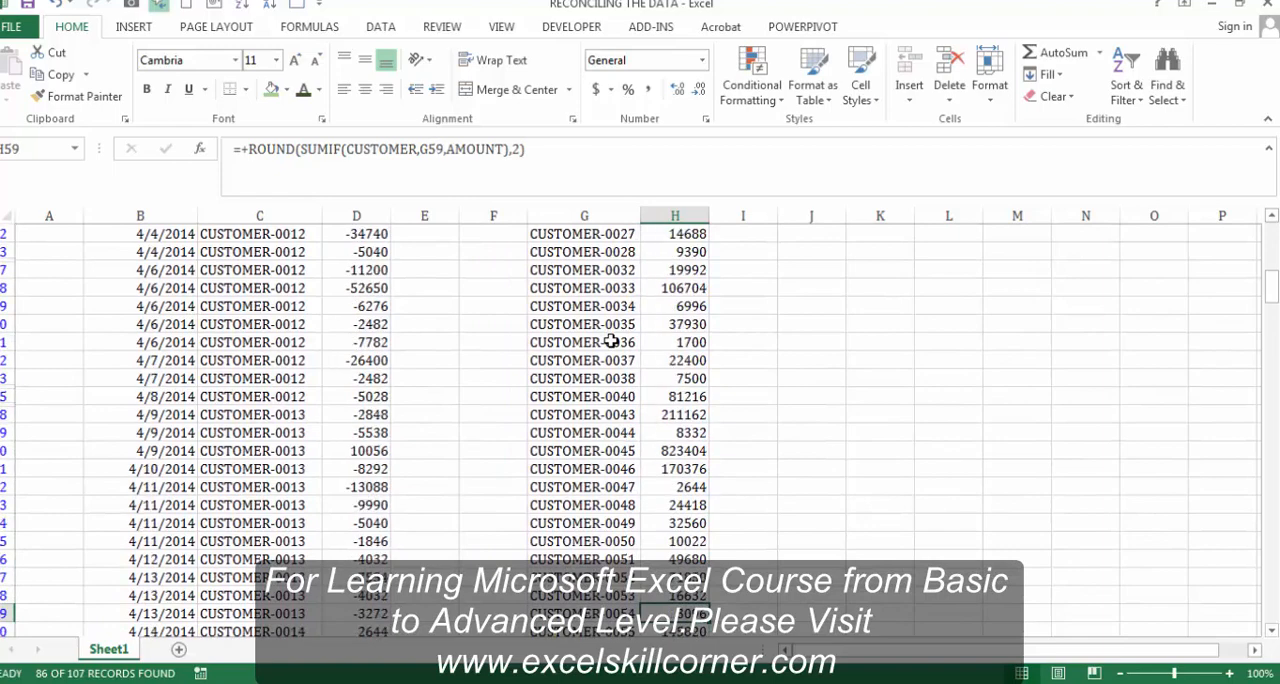
key("Down")
key("Down")
key("Down")
key("Down")
key("Down")
key("Down")
key("Down")
key("Down")
key("Down")
key("Down")
key("Down")
key("Down")
key("Down")
key("Down")
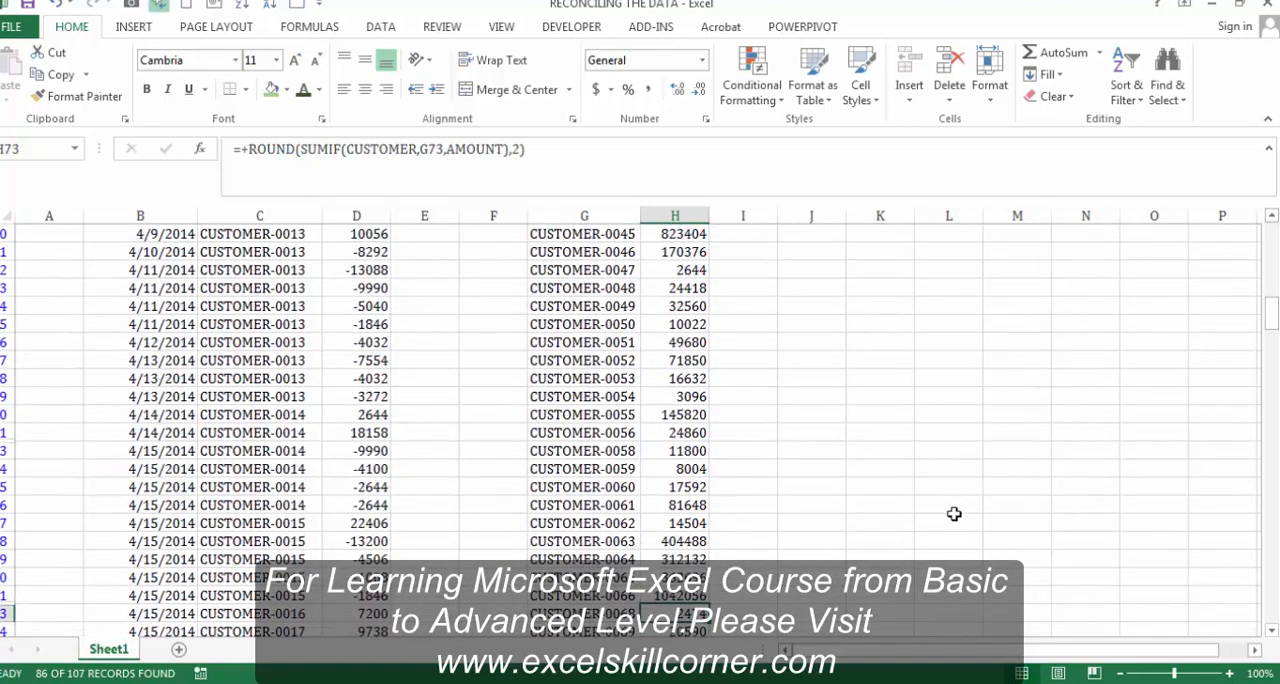
Step: Examine the source amounts in column D and the first filtered customers in column G
left_click_drag(1271, 312, 1272, 226)
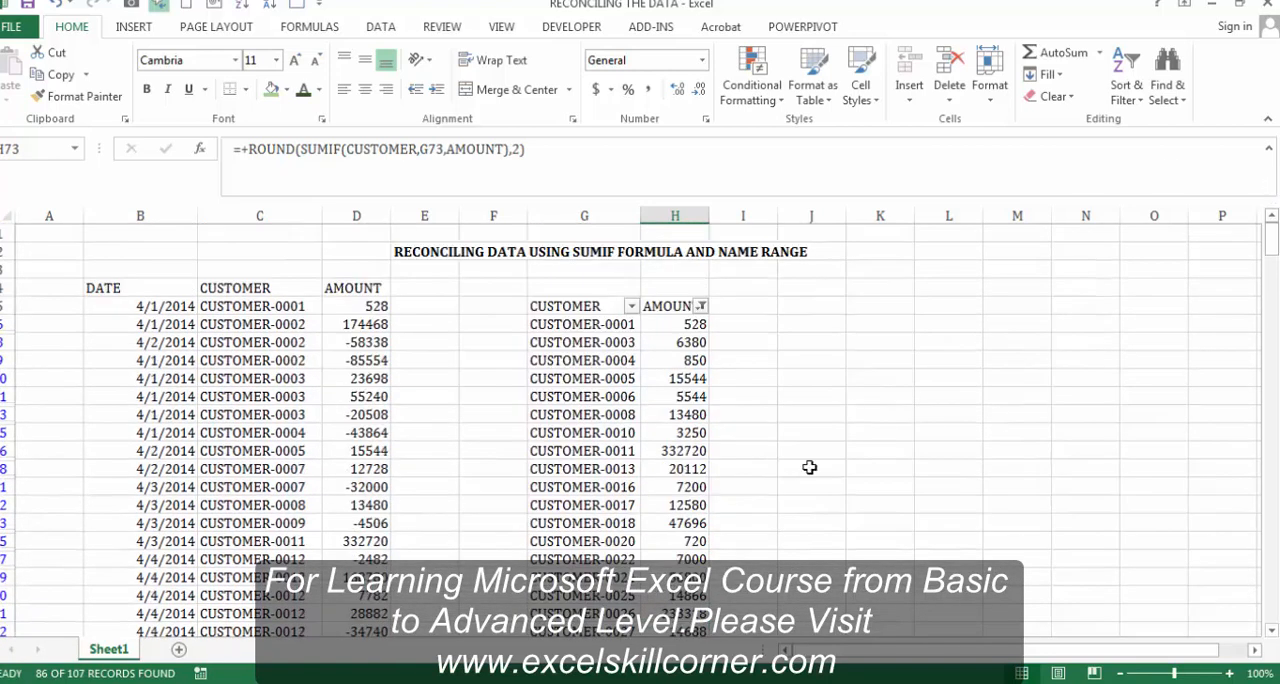
left_click(333, 329)
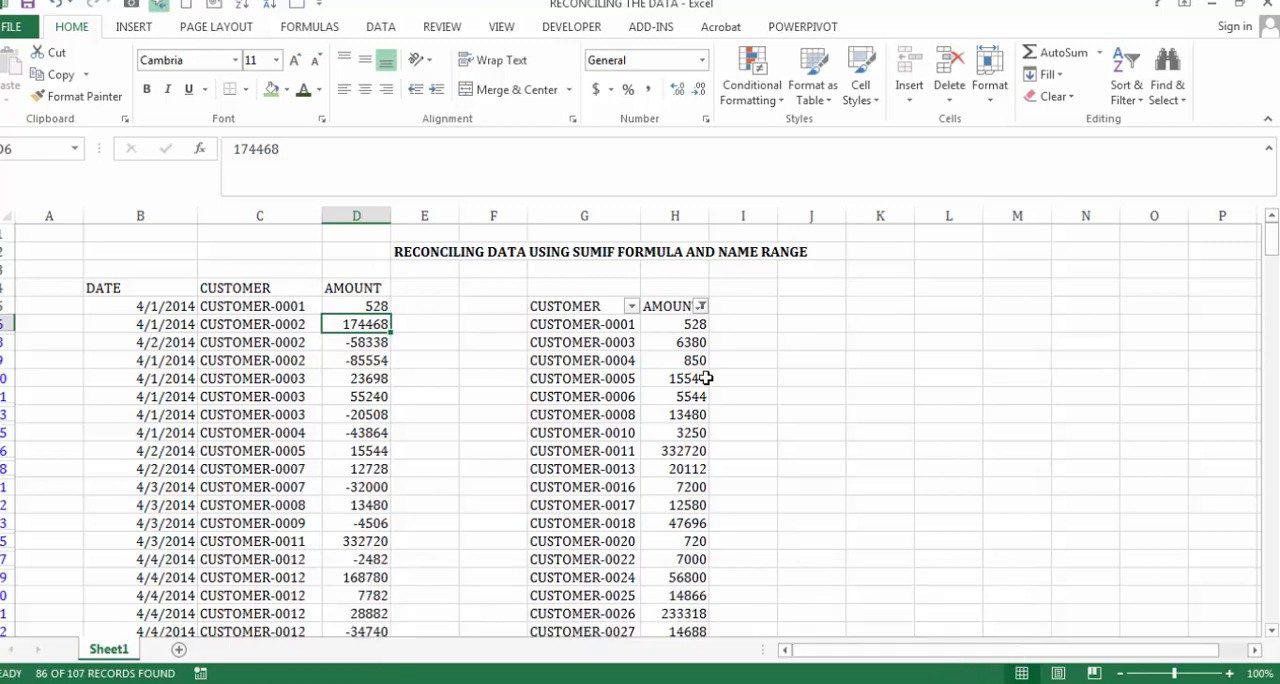
left_click(620, 362)
key("Down")
key("Down")
key("Down")
key("Down")
key("Down")
key("Down")
key("Down")
key("Down")
key("Down")
key("Down")
key("Down")
key("Down")
key("Down")
key("Down")
key("Down")
key("Down")
key("Down")
key("Down")
key("Down")
key("Down")
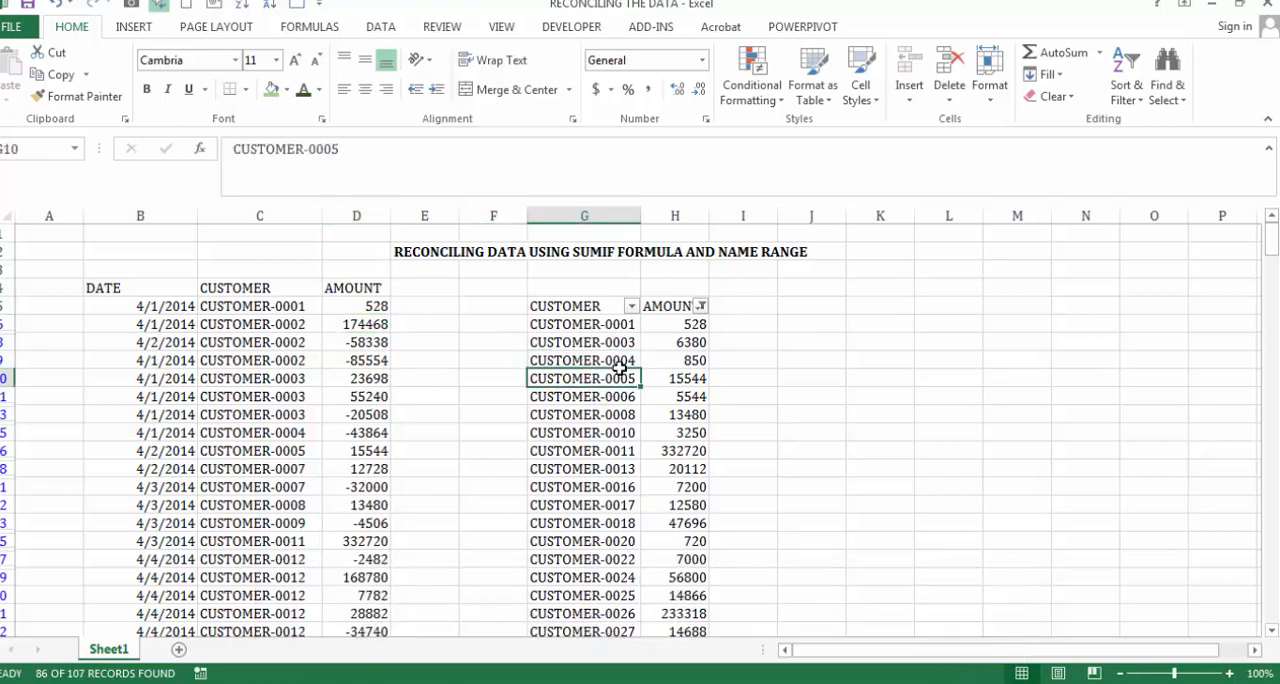